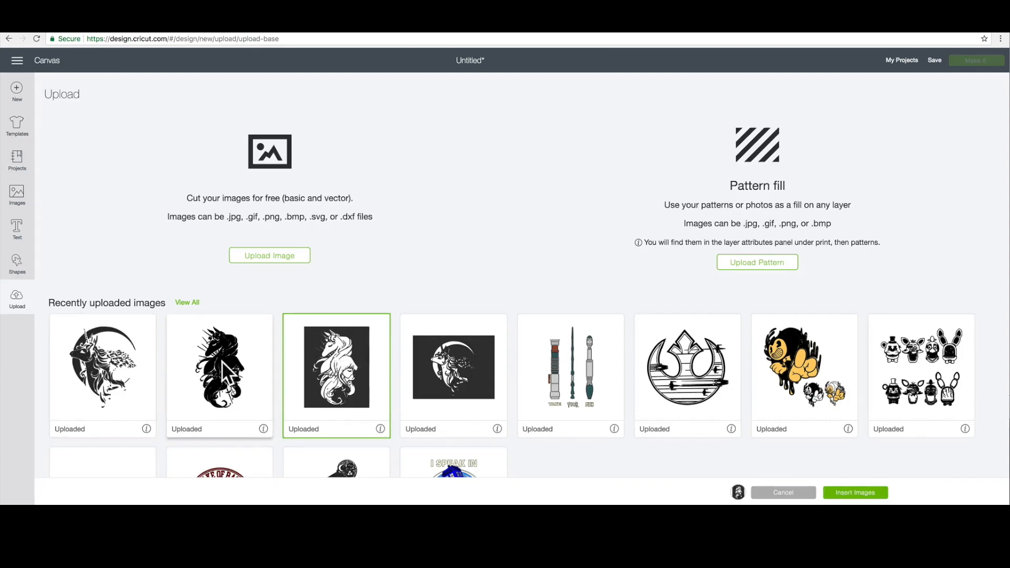
Insert the selected Last Unicorn image onto the canvas and enlarge it to about 25.6 × 31.9 in.
{"action": "left_click", "coordinate": [844, 493]}
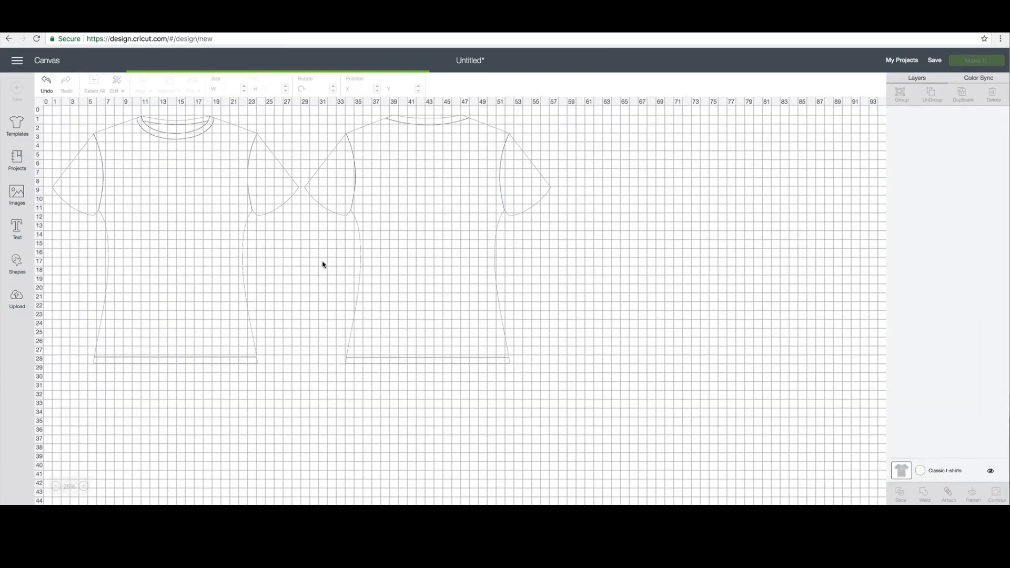
{"action": "left_click_drag", "start_coordinate": [145, 208], "coordinate": [318, 242]}
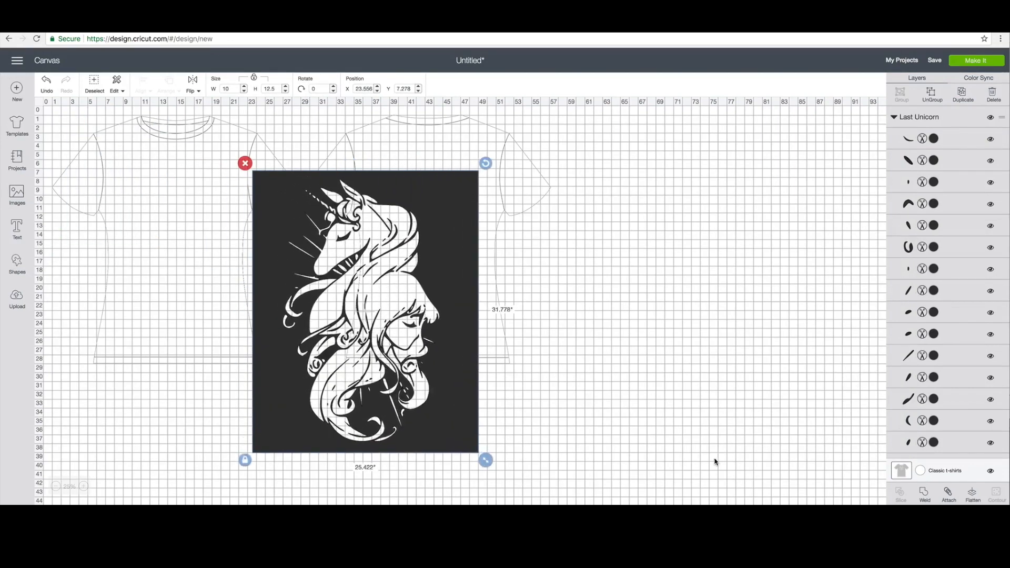
{"action": "left_click", "coordinate": [572, 264]}
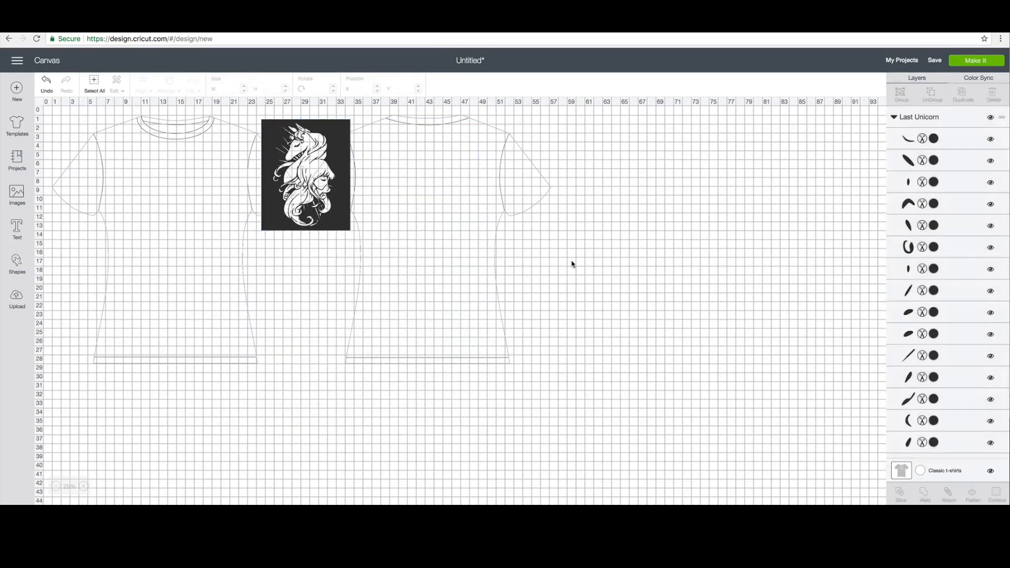
{"action": "left_click", "coordinate": [272, 211]}
{"action": "left_click", "coordinate": [535, 268]}
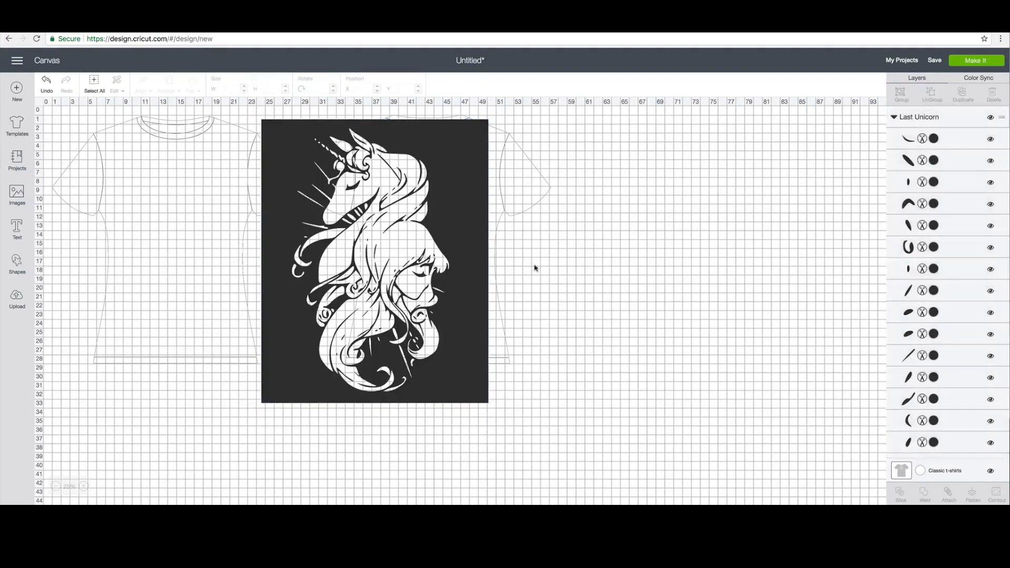
Shrink the unicorn image to about 7.7 × 9.7 in, check its cut layout on the mat, and return to the canvas.
{"action": "left_click", "coordinate": [444, 256]}
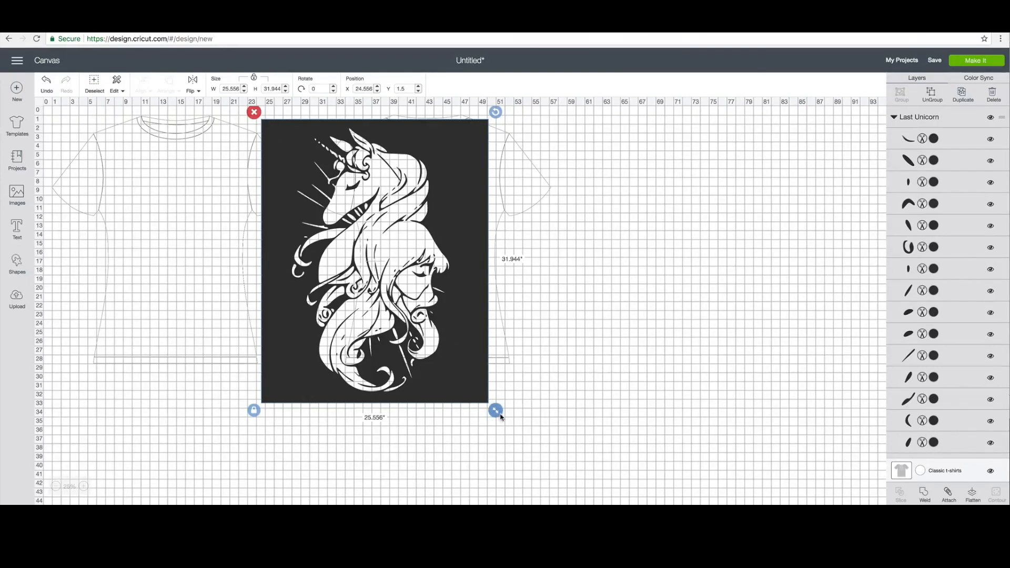
{"action": "left_click_drag", "start_coordinate": [496, 410], "coordinate": [339, 215]}
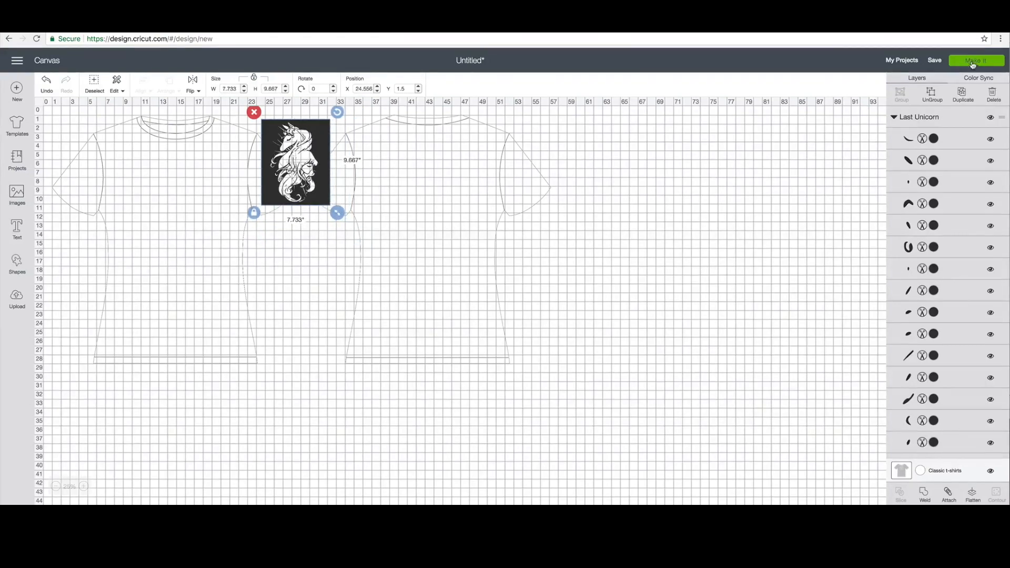
{"action": "left_click", "coordinate": [974, 61]}
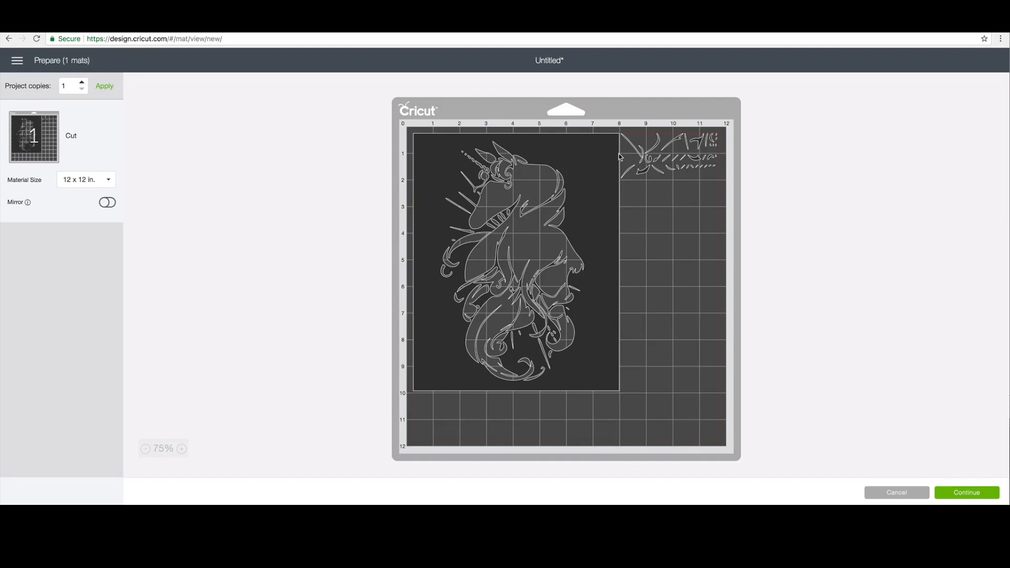
{"action": "left_click", "coordinate": [921, 495]}
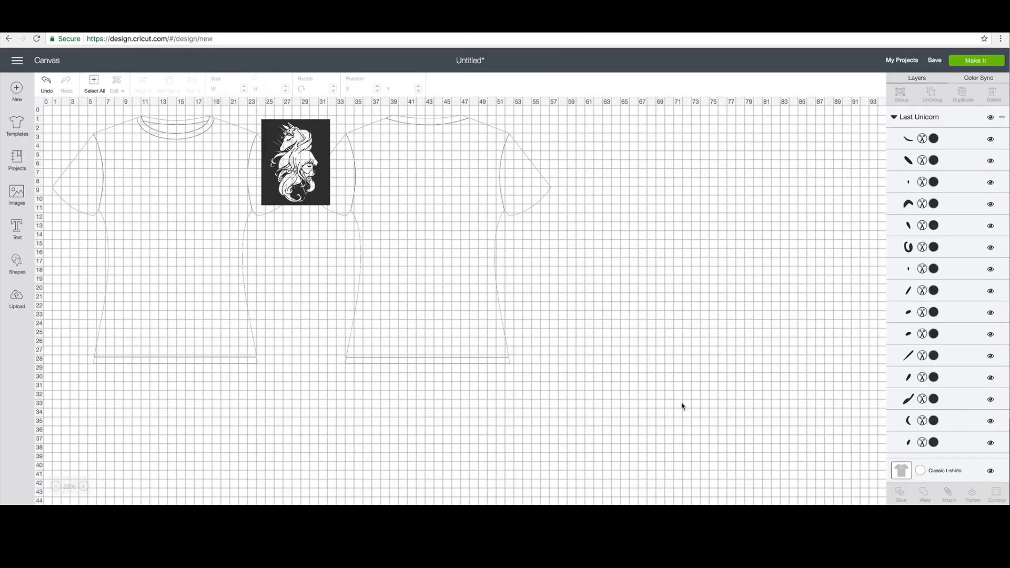
Enlarge the unicorn image to about 22.4 × 28.1 in, shift it slightly over the shirt template, and deselect it.
{"action": "left_click", "coordinate": [303, 153]}
{"action": "left_click_drag", "start_coordinate": [338, 213], "coordinate": [530, 372]}
{"action": "mouse_move", "coordinate": [398, 286]}
{"action": "left_mouse_down"}
{"action": "mouse_move", "coordinate": [425, 322]}
{"action": "mouse_move", "coordinate": [437, 316]}
{"action": "mouse_move", "coordinate": [393, 305]}
{"action": "left_mouse_up"}
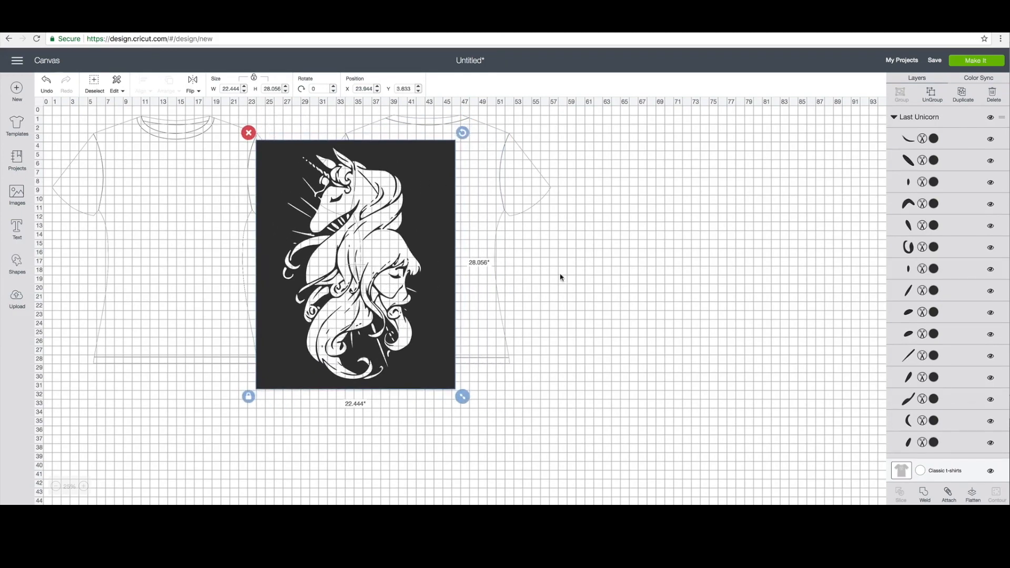
{"action": "left_click", "coordinate": [613, 273]}
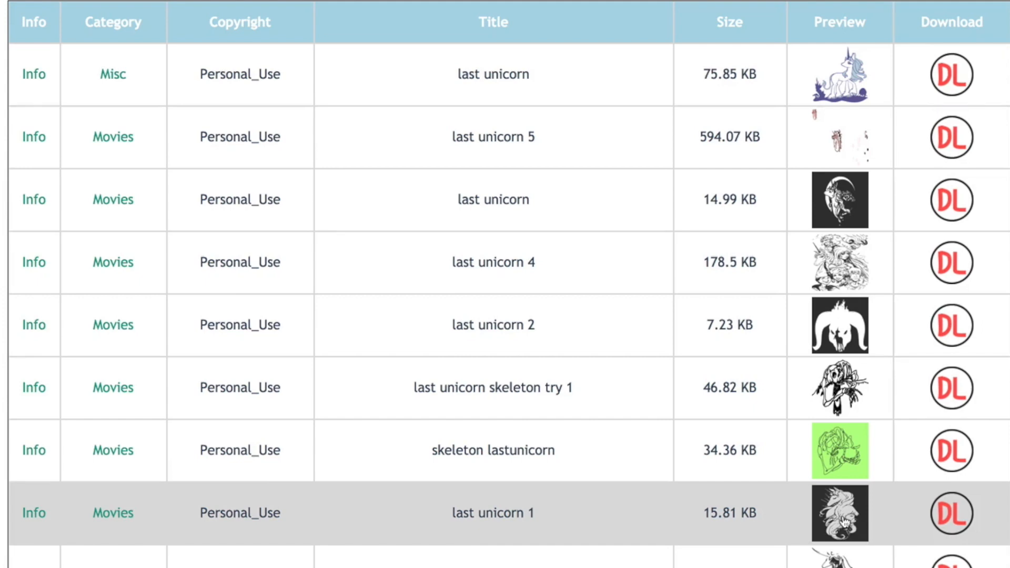
On the SVG search results page, view the enlarged preview of "last unicorn 1" and check its image-saving options.
{"action": "left_click", "coordinate": [844, 522]}
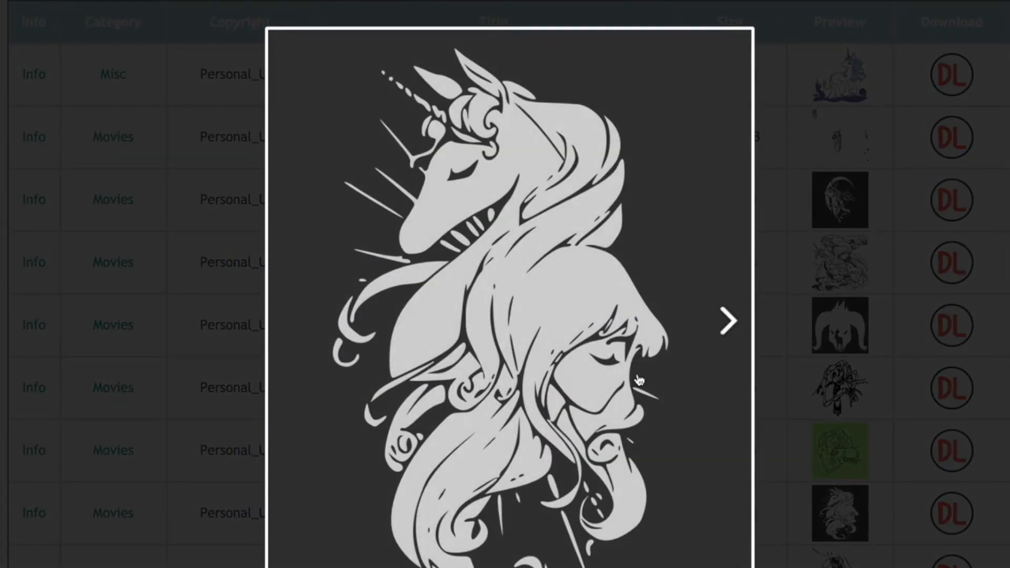
{"action": "right_click", "coordinate": [640, 381]}
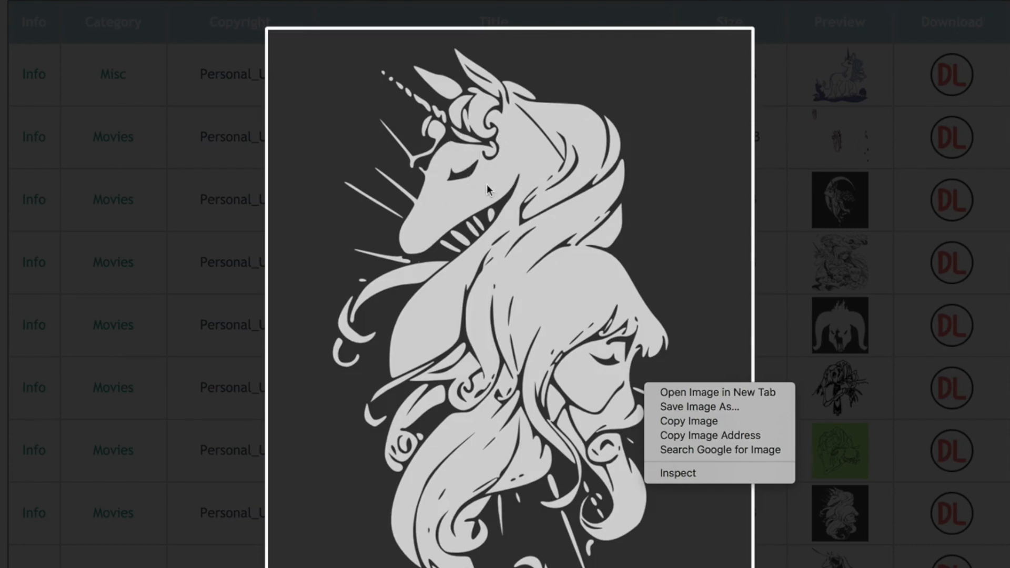
{"action": "left_click", "coordinate": [649, 172]}
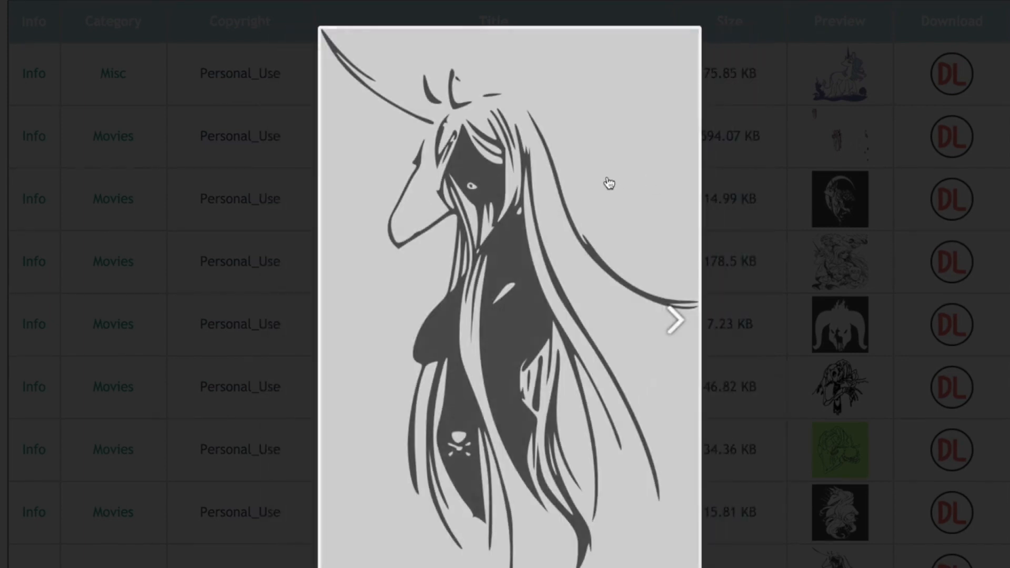
{"action": "left_click", "coordinate": [349, 321]}
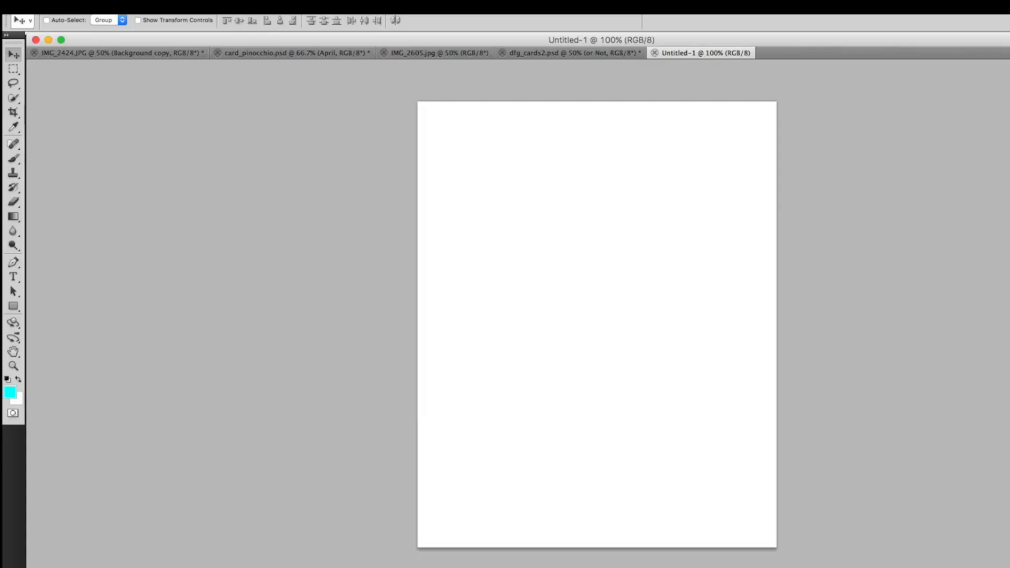
In Photoshop, open "Screen Shot 2018-04-21 at 11.41.38 PM.png" from the Desktop, using its embedded color profile.
{"action": "left_click", "coordinate": [103, 7]}
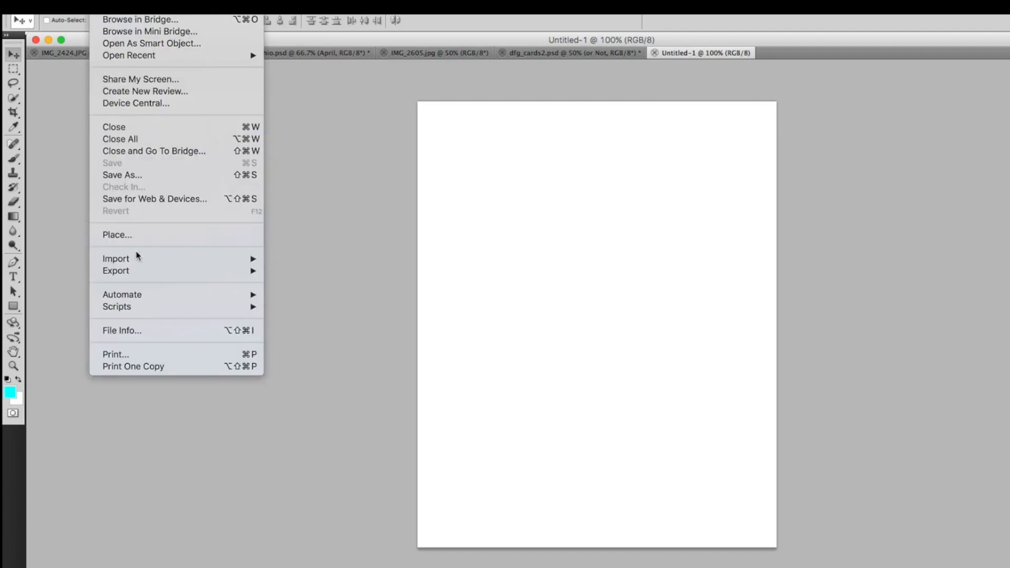
{"action": "left_click", "coordinate": [146, 9]}
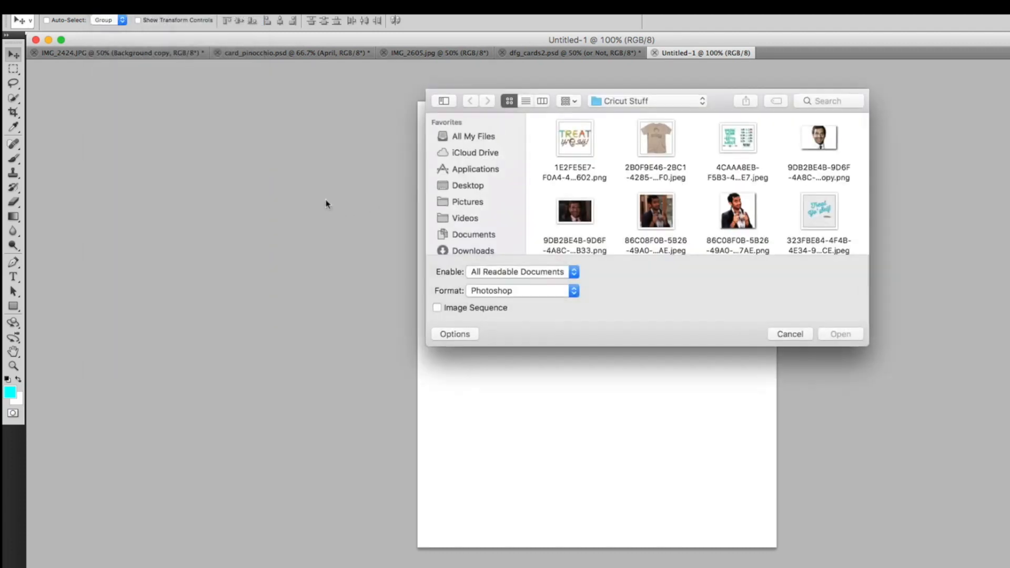
{"action": "scroll", "coordinate": [860, 184], "scroll_direction": "down", "scroll_amount": 10}
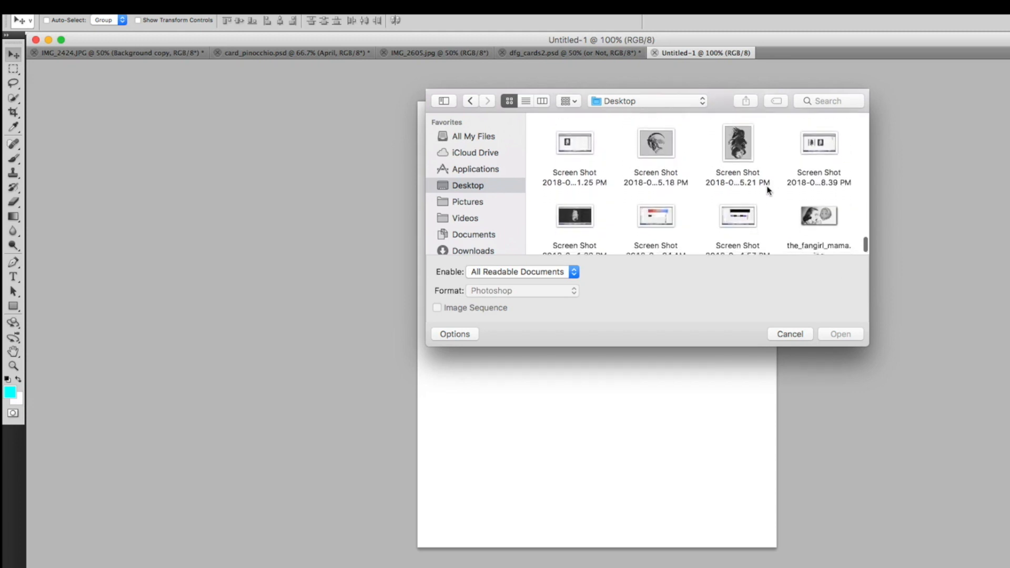
{"action": "scroll", "coordinate": [767, 209], "scroll_direction": "up", "scroll_amount": 2}
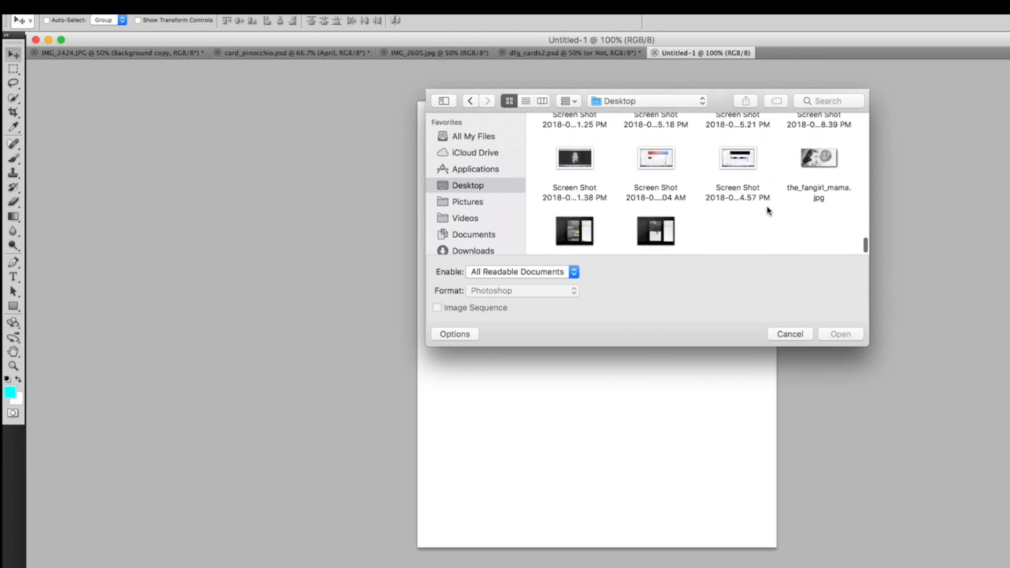
{"action": "left_click", "coordinate": [575, 203]}
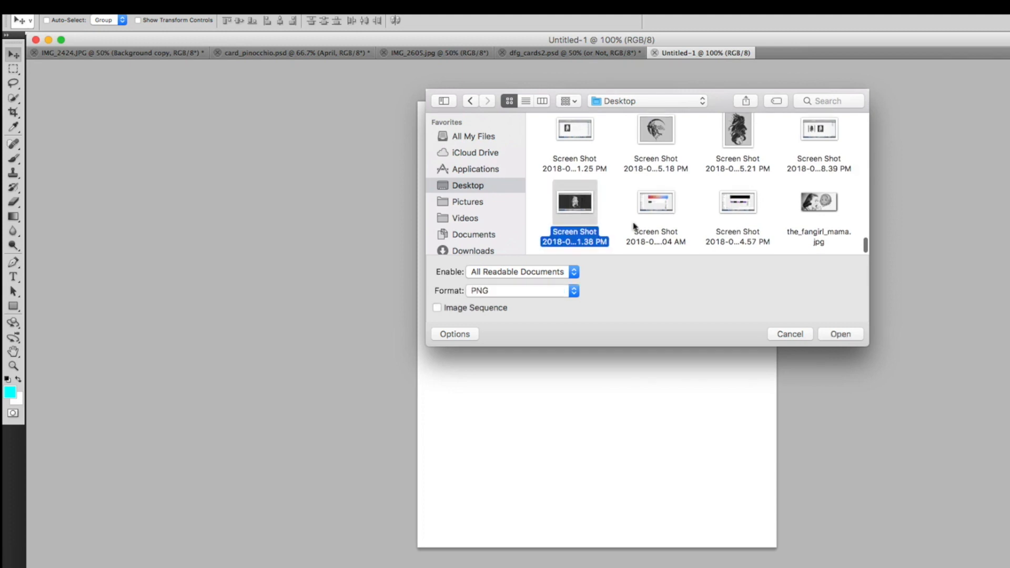
{"action": "left_click", "coordinate": [840, 334]}
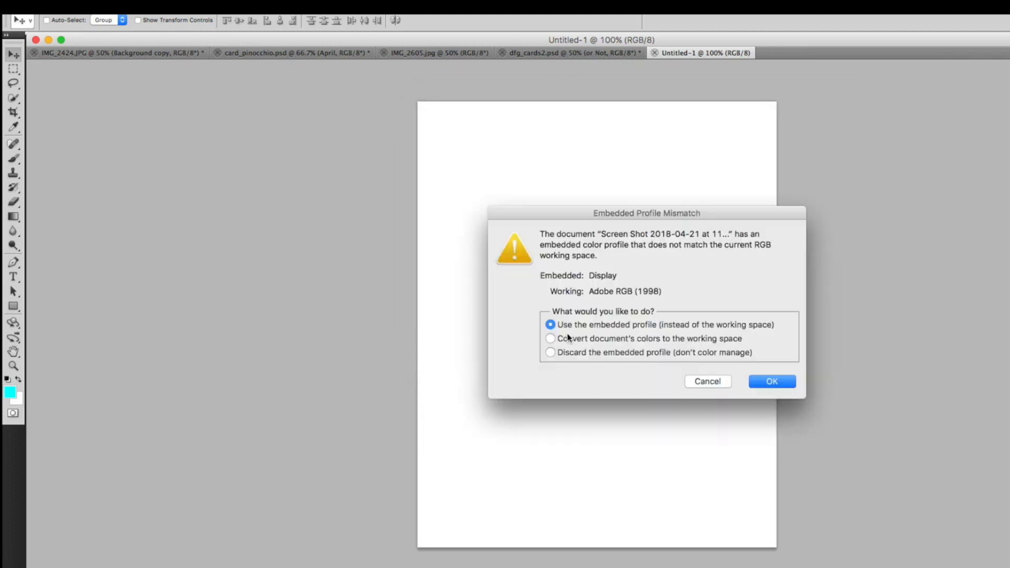
{"action": "left_click", "coordinate": [768, 380]}
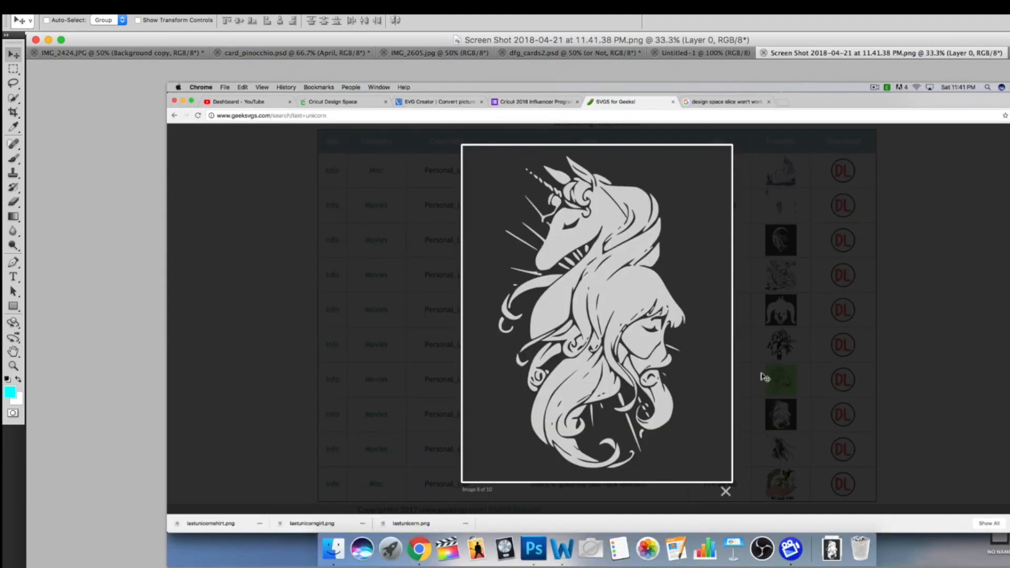
Crop the screenshot to the unicorn artwork just inside its white border.
{"action": "left_click", "coordinate": [14, 111]}
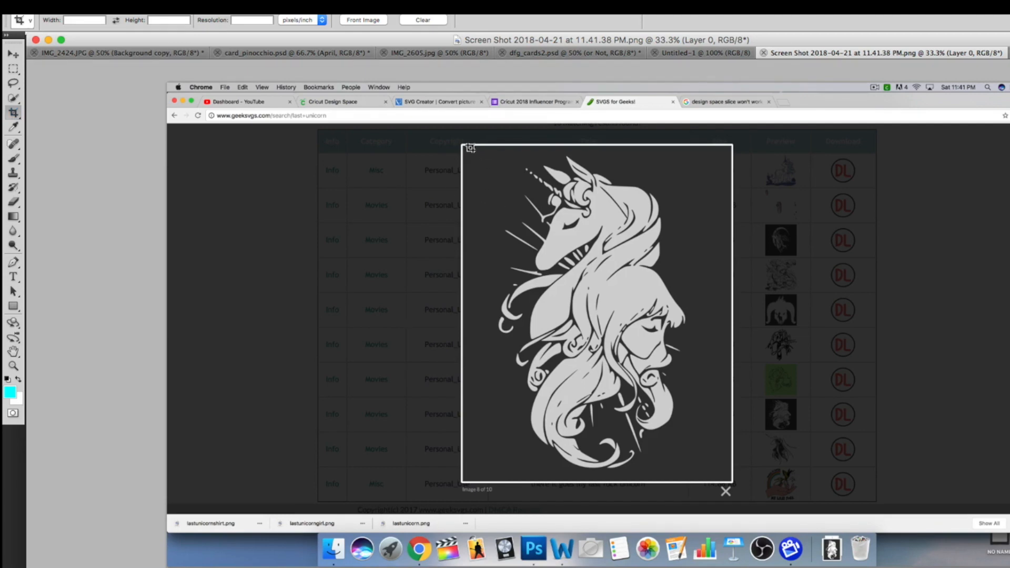
{"action": "left_click_drag", "start_coordinate": [469, 148], "coordinate": [724, 478]}
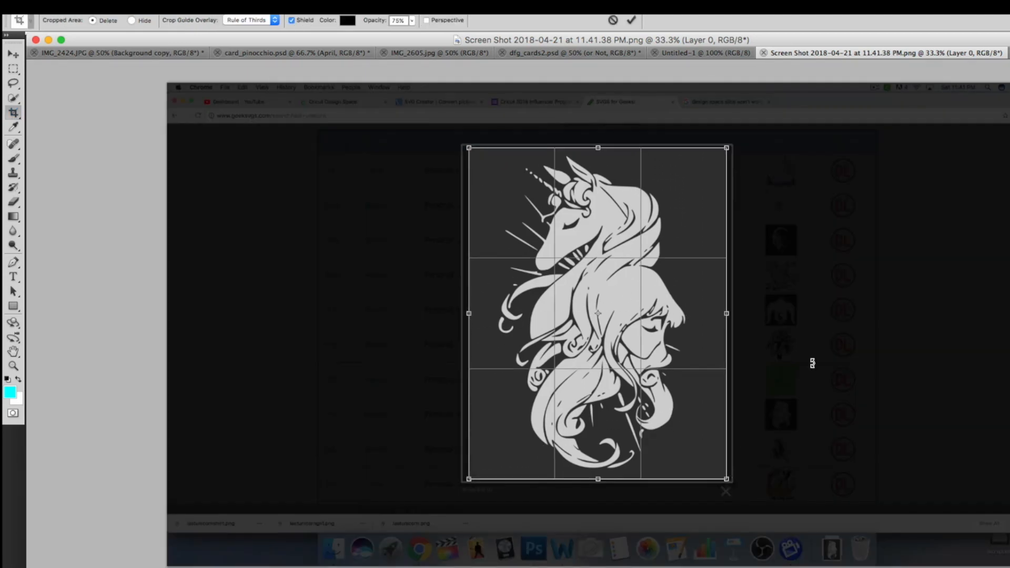
{"action": "key", "text": "Return"}
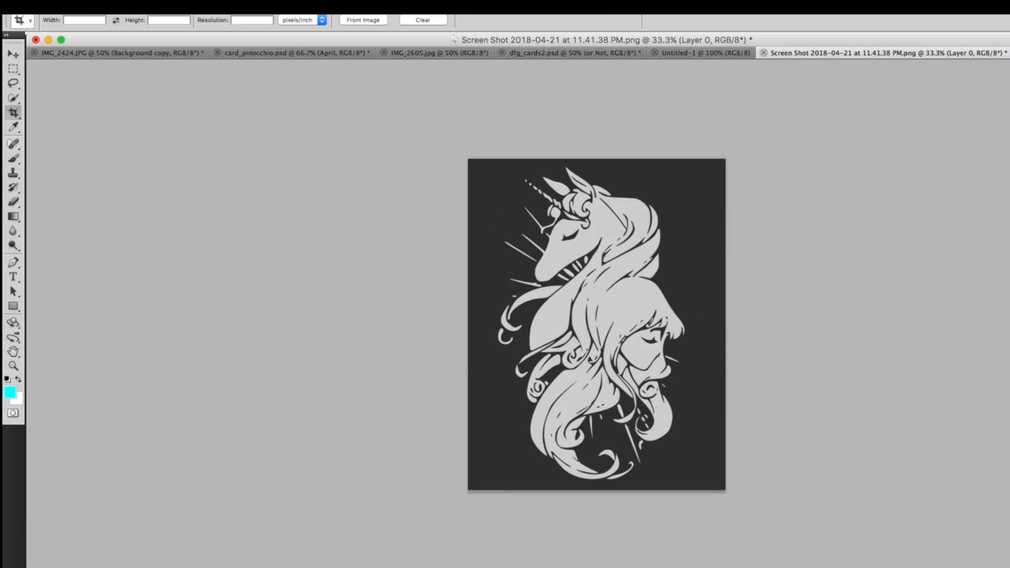
Invert the colors of the cropped unicorn artwork and save the file.
{"action": "left_click", "coordinate": [227, 8]}
{"action": "mouse_move", "coordinate": [195, 7]}
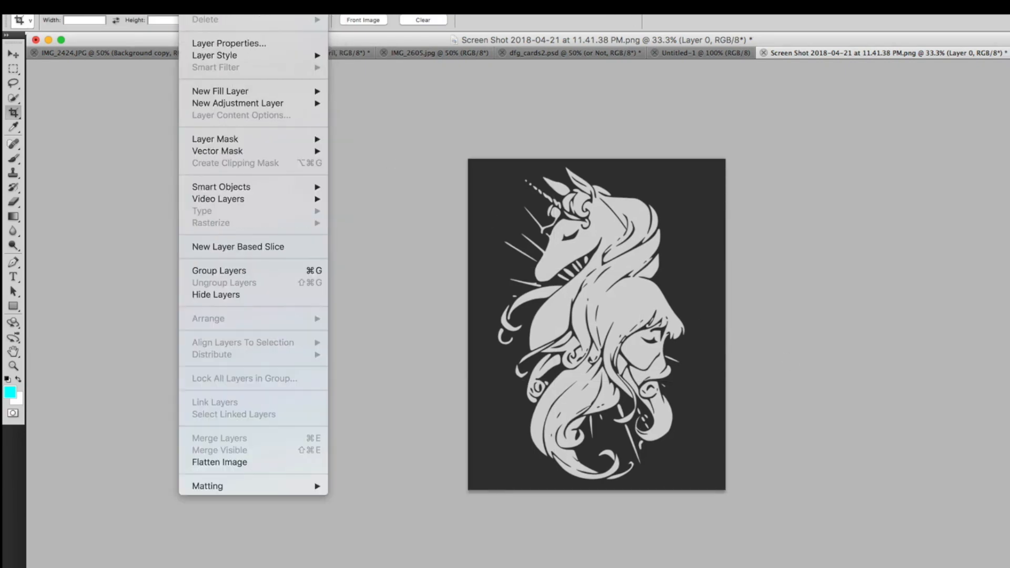
{"action": "mouse_move", "coordinate": [158, 7]}
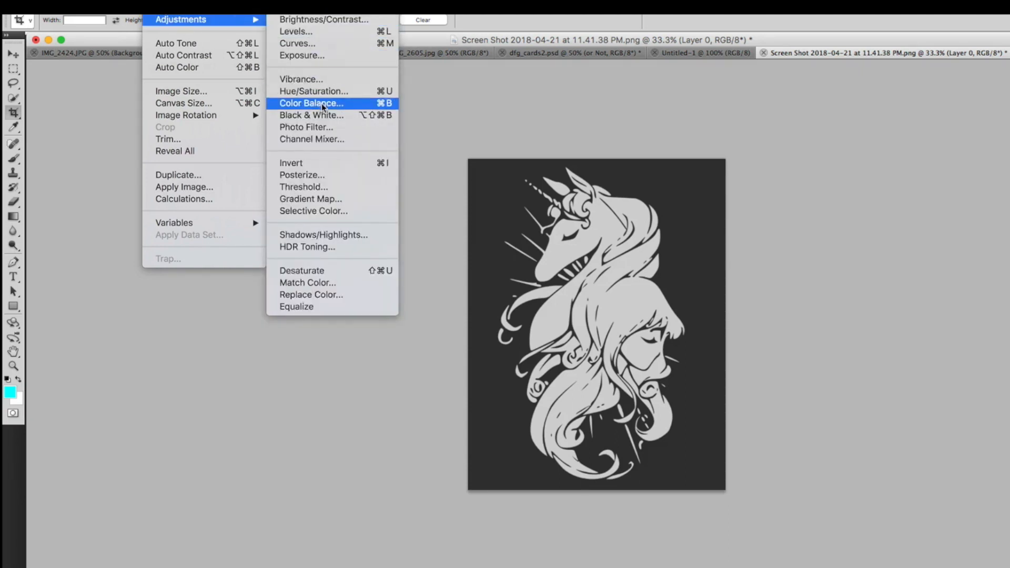
{"action": "left_click", "coordinate": [325, 163]}
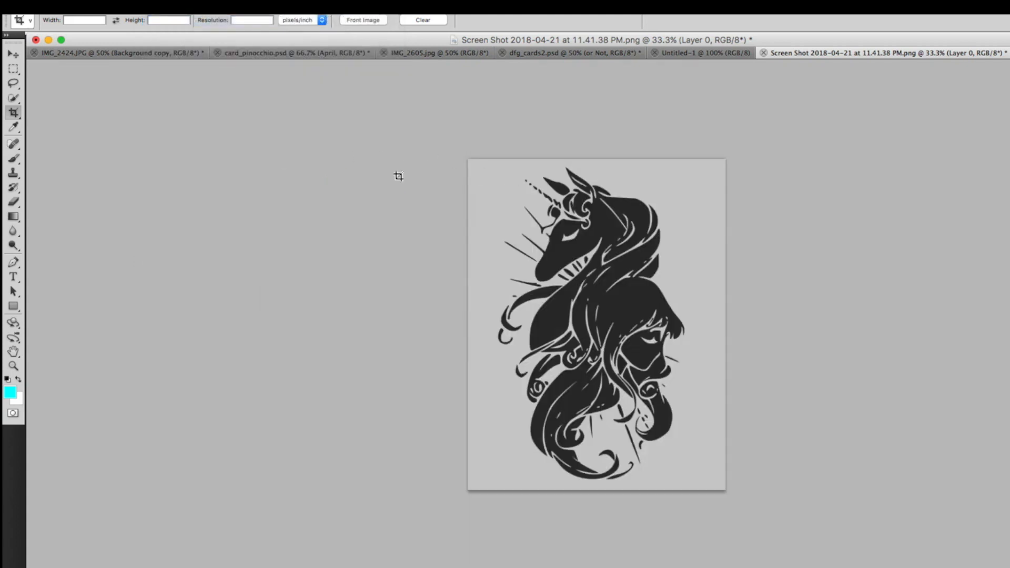
{"action": "left_click", "coordinate": [101, 7]}
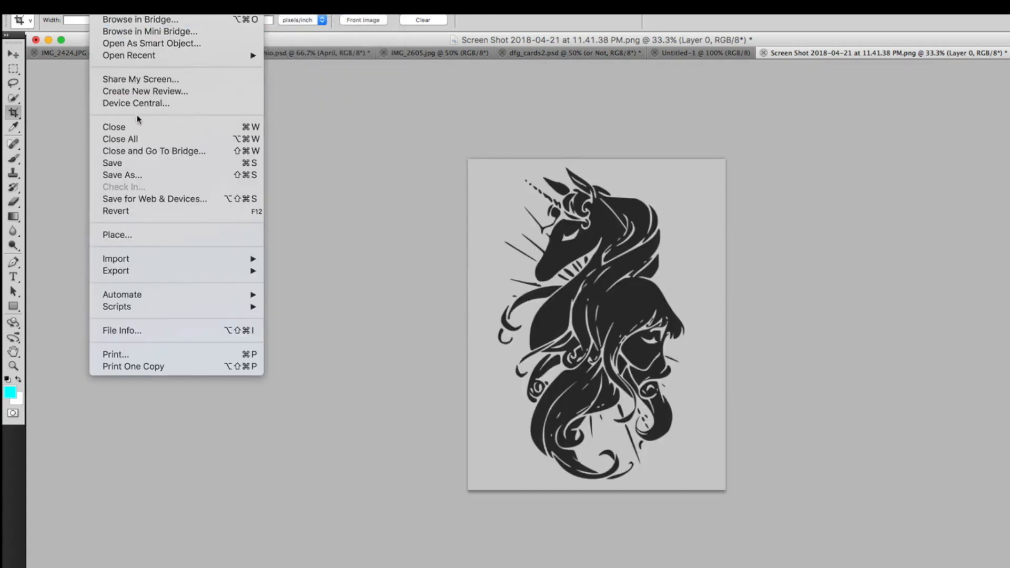
{"action": "left_click", "coordinate": [176, 164]}
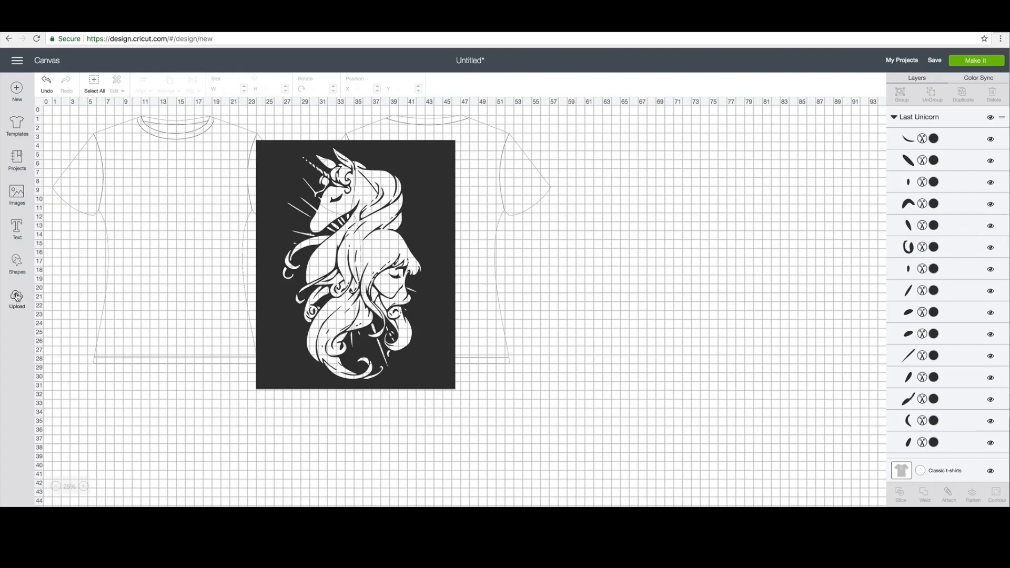
In Cricut Design Space, upload the edited 11.41.38 PM screenshot from the Desktop and set its image type to Simple.
{"action": "left_click", "coordinate": [17, 298]}
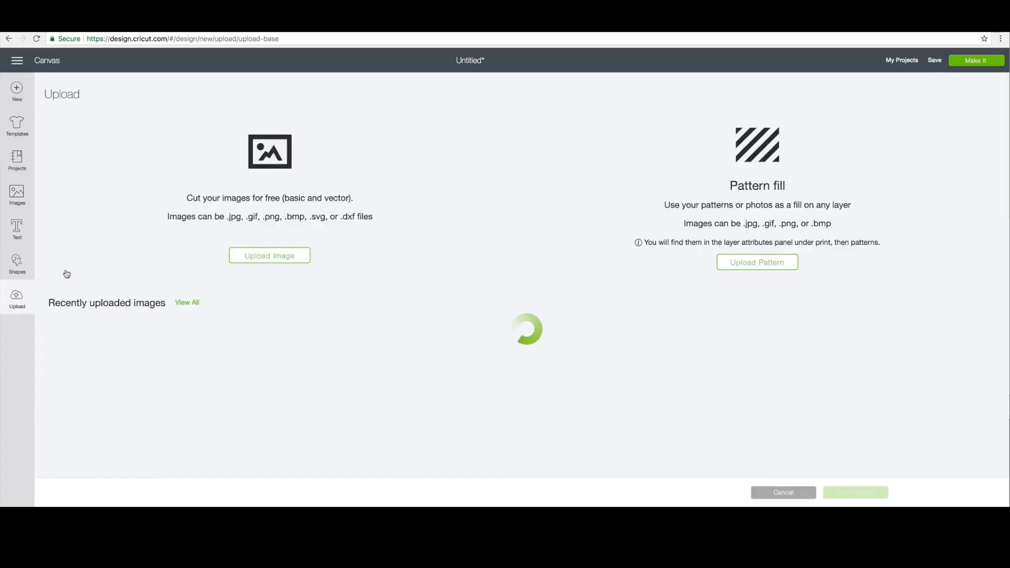
{"action": "left_click", "coordinate": [285, 256]}
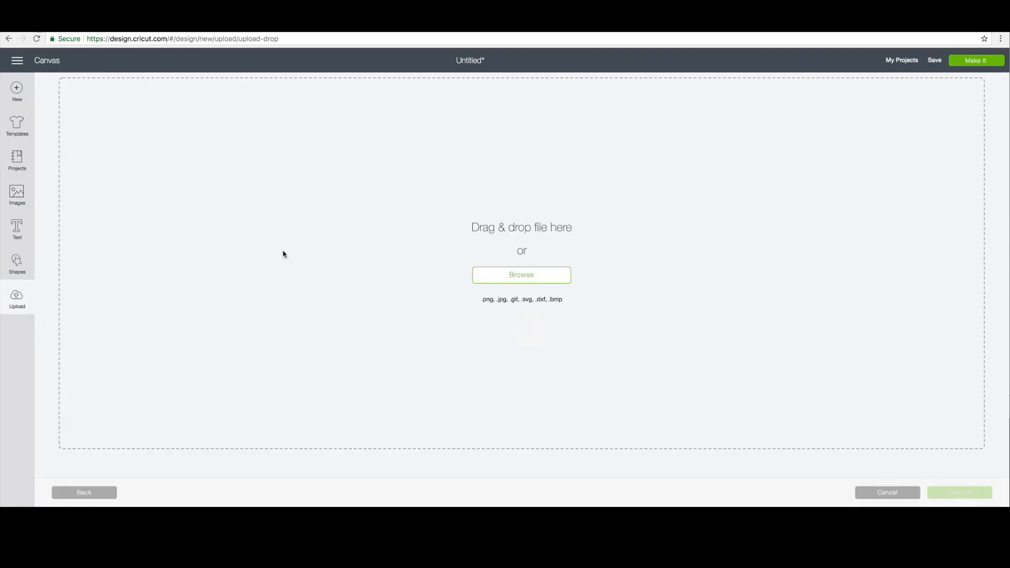
{"action": "left_click", "coordinate": [528, 285]}
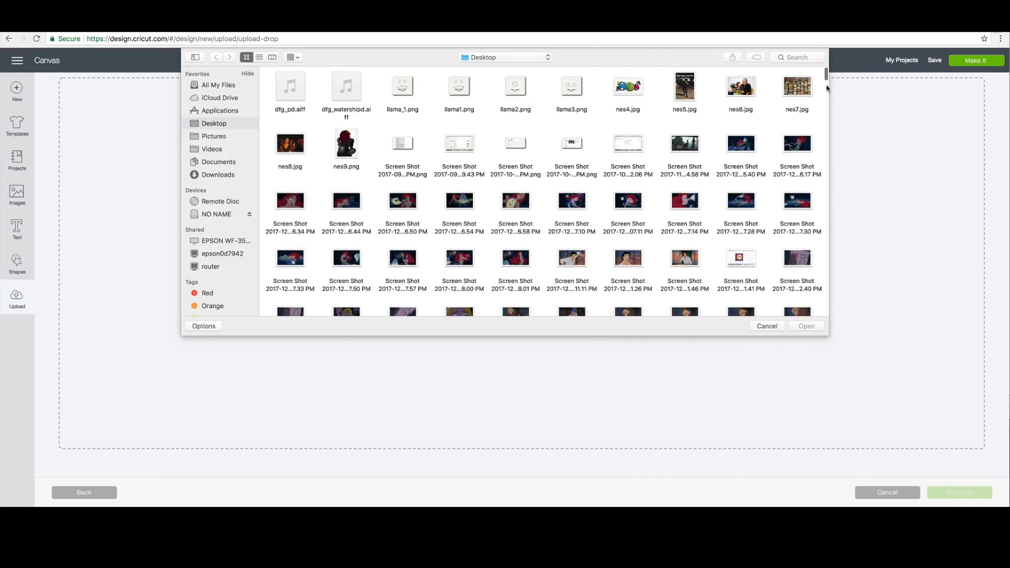
{"action": "left_click_drag", "start_coordinate": [827, 89], "coordinate": [832, 319]}
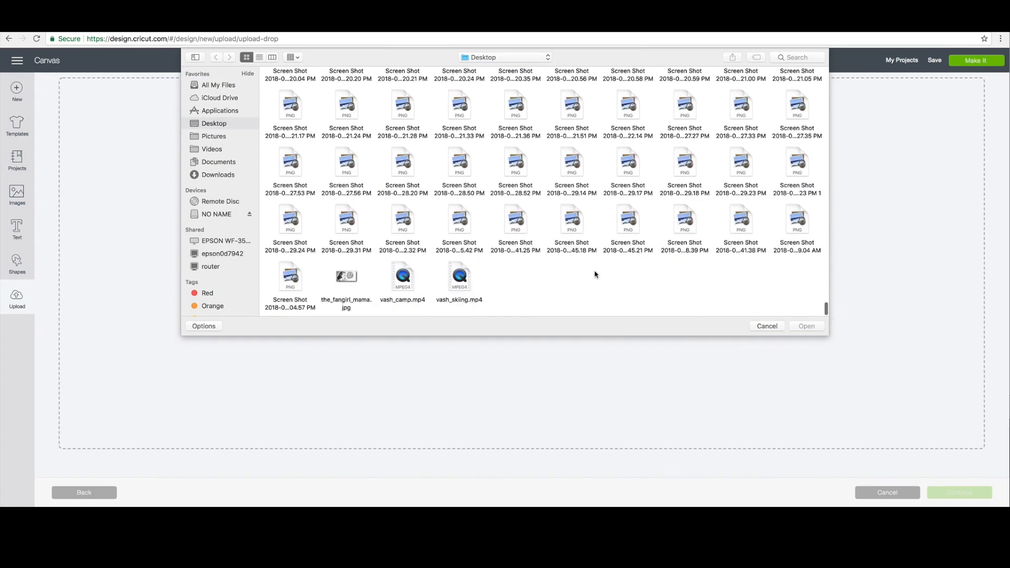
{"action": "left_click", "coordinate": [686, 227]}
{"action": "left_click", "coordinate": [806, 326]}
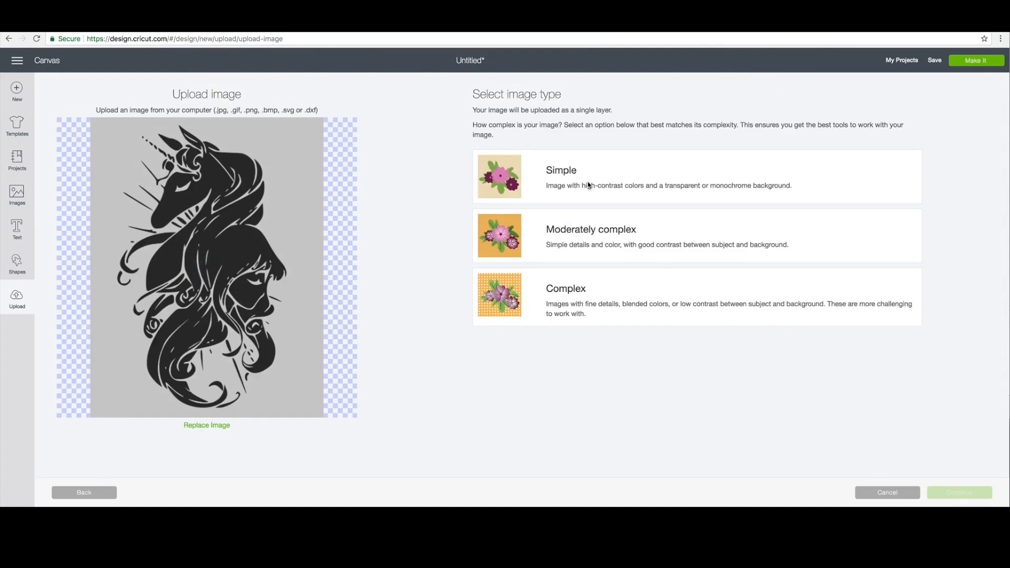
{"action": "left_click", "coordinate": [588, 185]}
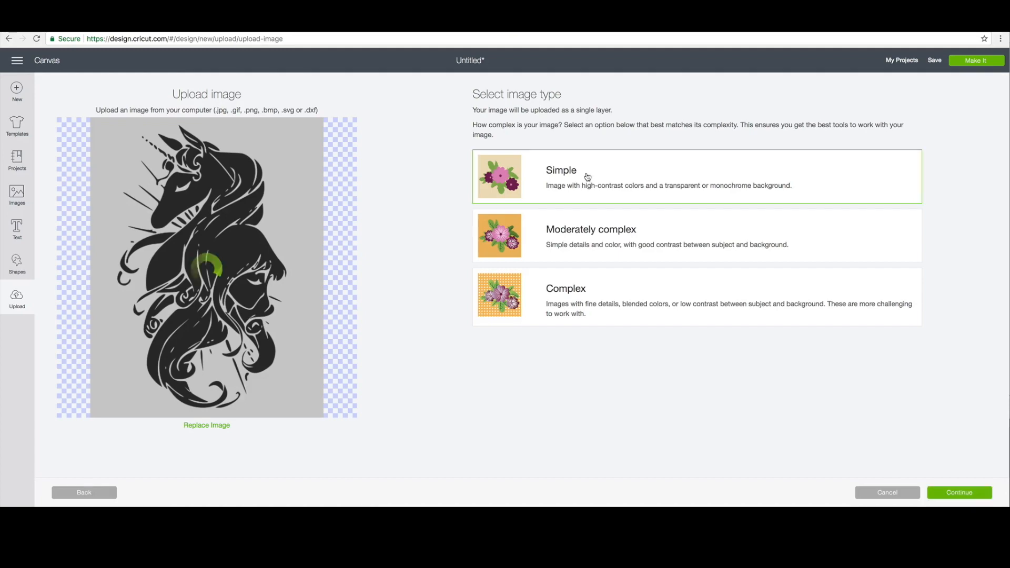
Erase the gray background around the unicorn artwork and the enclosed gray sliver inside the unicorn's ear.
{"action": "left_click", "coordinate": [971, 493]}
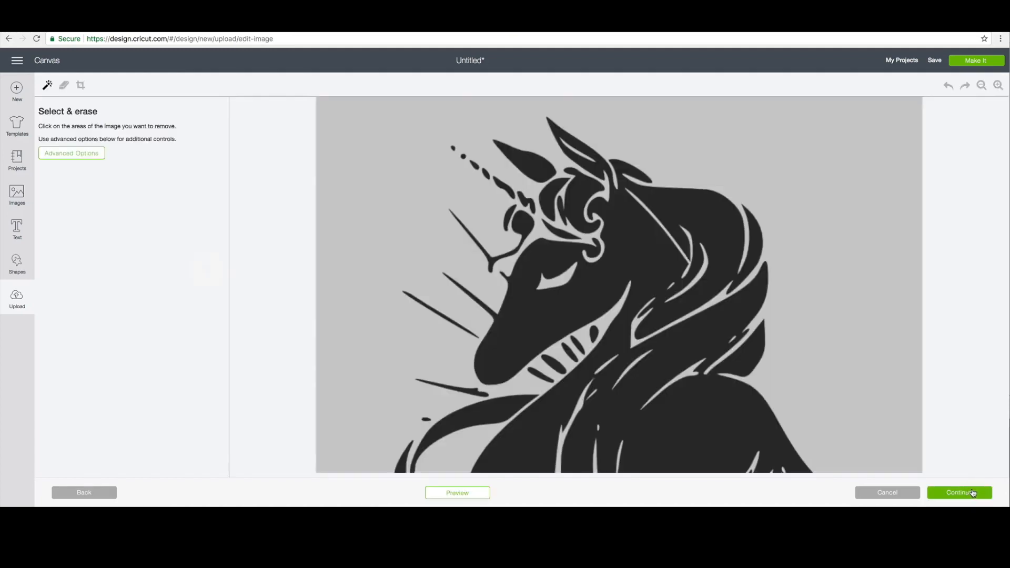
{"action": "left_click", "coordinate": [382, 153]}
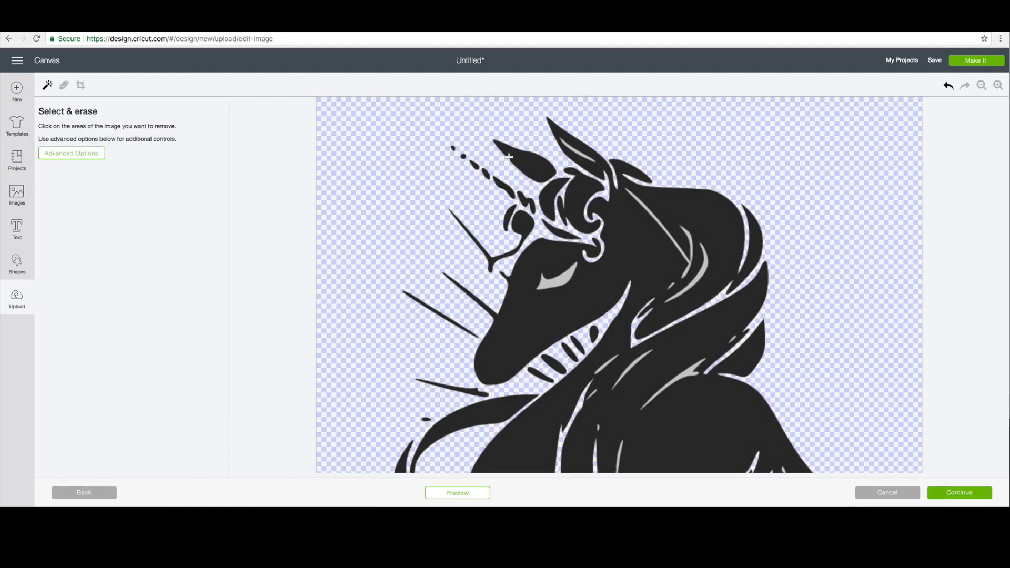
{"action": "left_click", "coordinate": [998, 86]}
{"action": "left_click", "coordinate": [998, 85]}
{"action": "scroll", "coordinate": [679, 241], "scroll_direction": "right", "scroll_amount": 2}
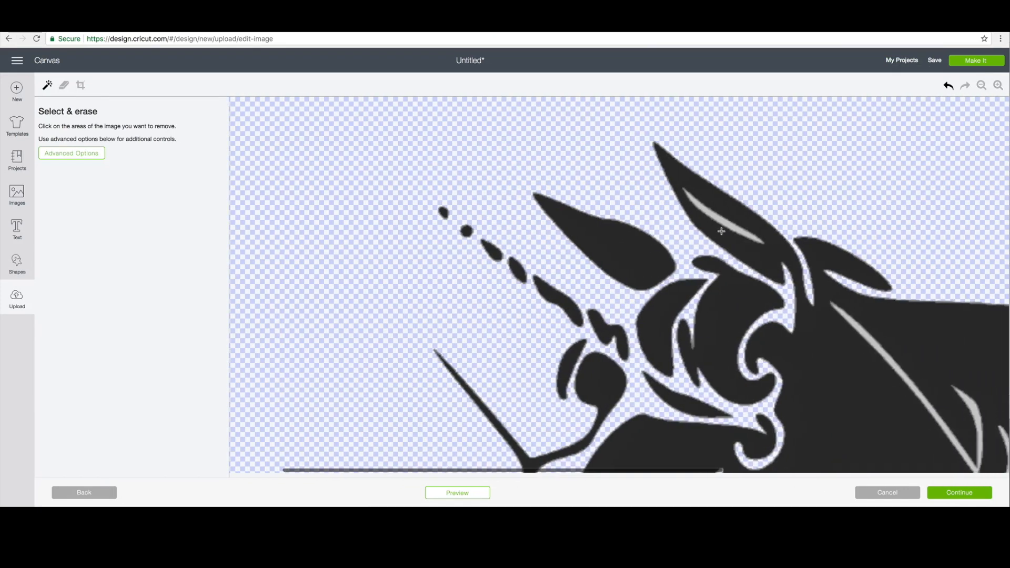
{"action": "left_click", "coordinate": [737, 235]}
Erase the enclosed gray areas in the unicorn's eye and mane.
{"action": "scroll", "coordinate": [737, 235], "scroll_direction": "down", "scroll_amount": 5}
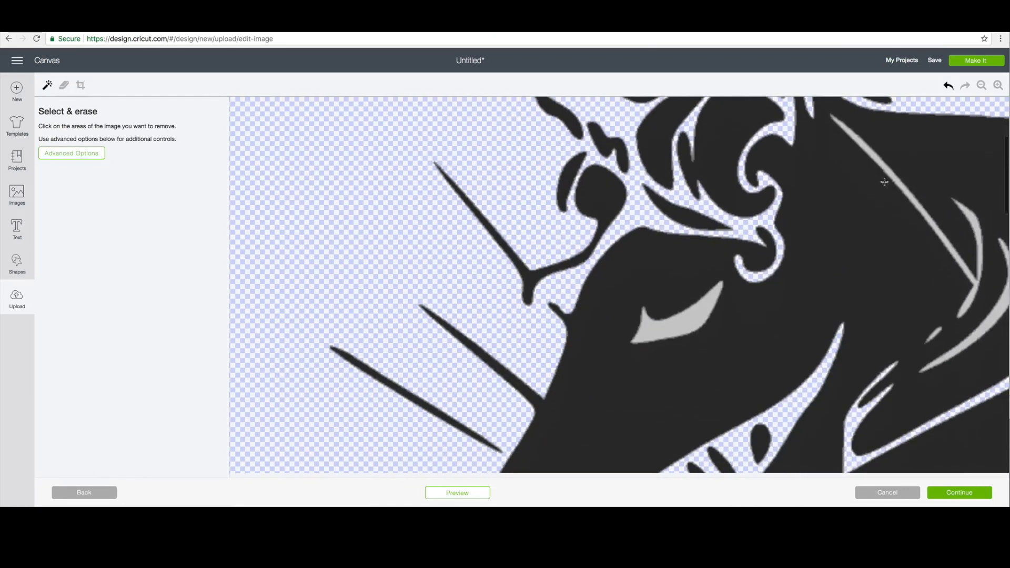
{"action": "left_click", "coordinate": [688, 301]}
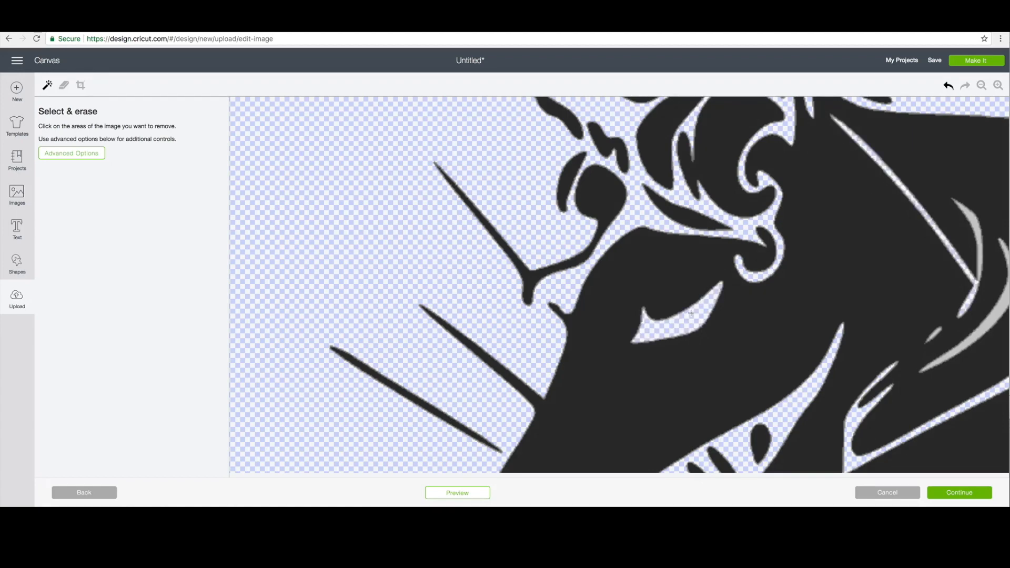
{"action": "scroll", "coordinate": [689, 305], "scroll_direction": "right", "scroll_amount": 5}
{"action": "left_click", "coordinate": [530, 235]}
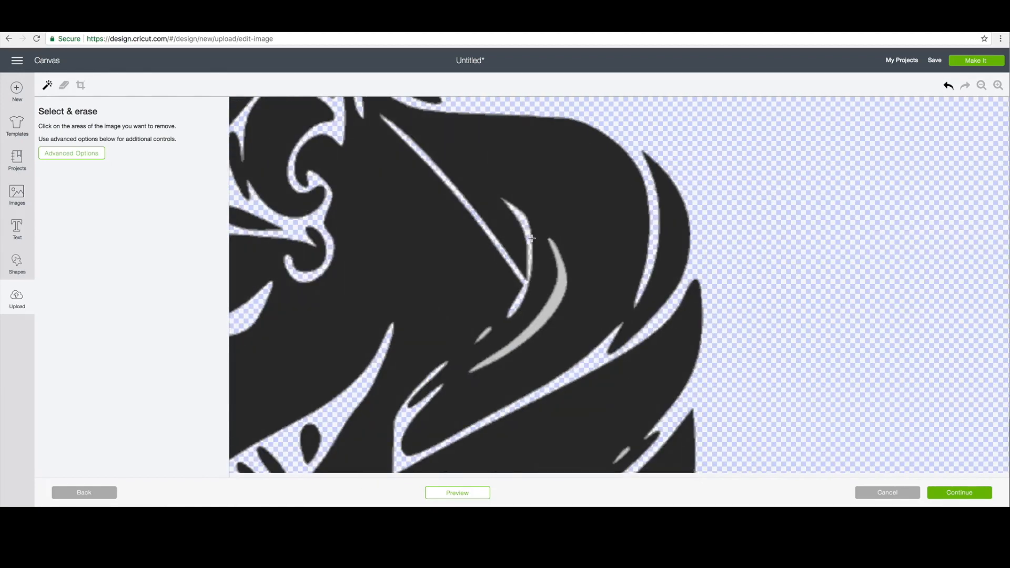
{"action": "left_click", "coordinate": [534, 343]}
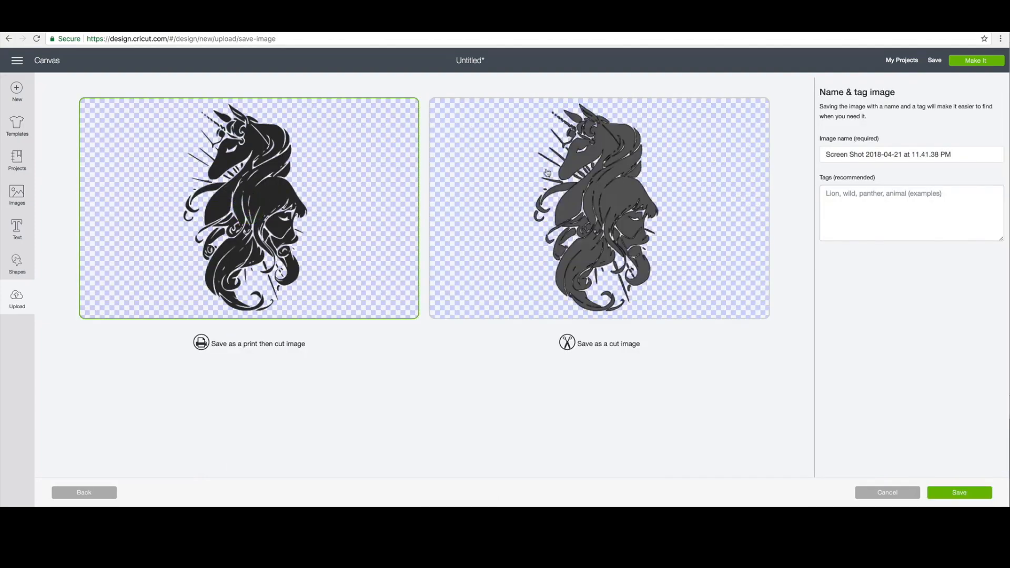
Save the cleaned artwork as a cut image named Last Unicorn.
{"action": "left_click", "coordinate": [583, 168]}
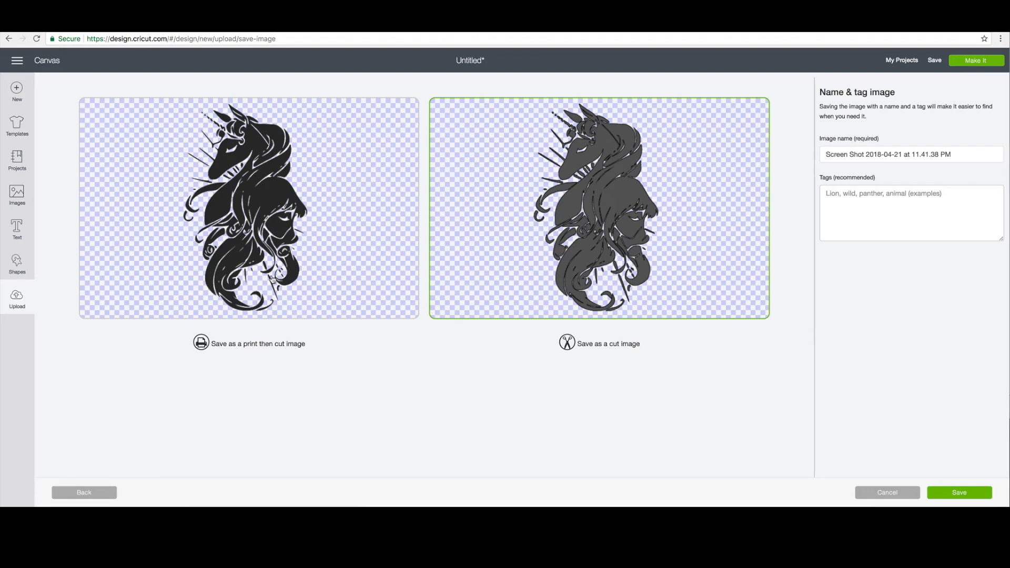
{"action": "triple_click", "coordinate": [923, 153]}
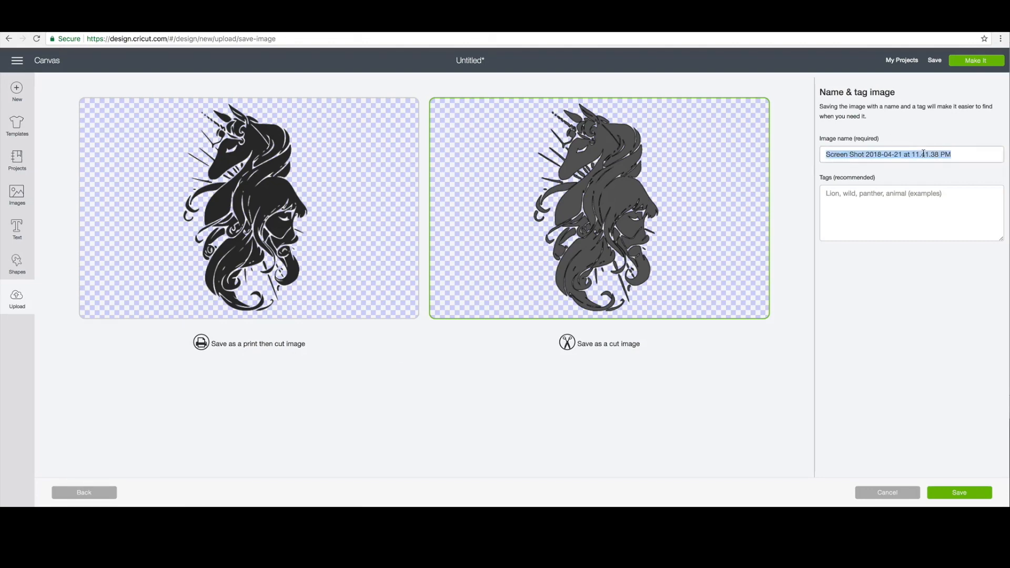
{"action": "type", "text": "Last Unicorn"}
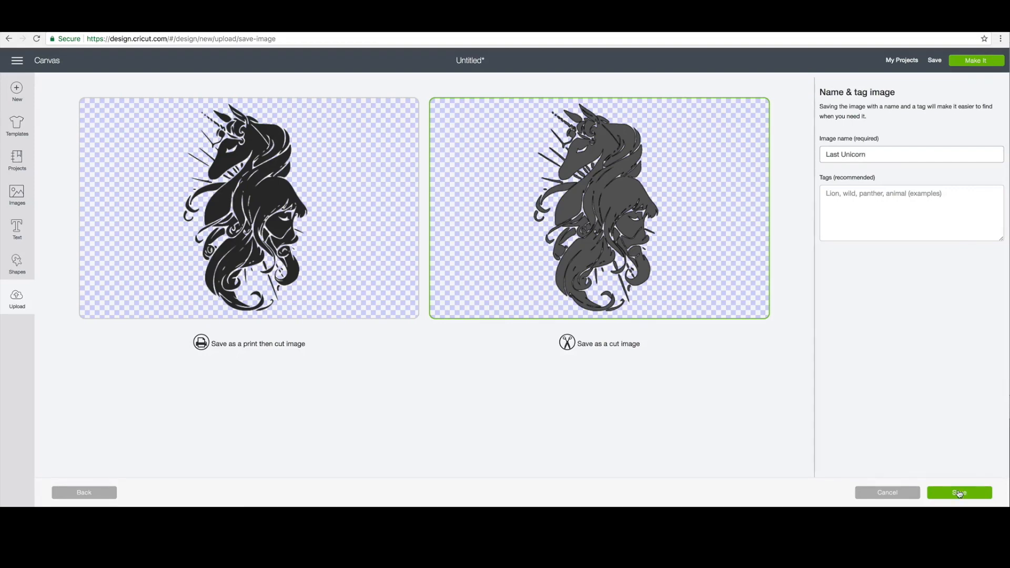
{"action": "left_click", "coordinate": [959, 493]}
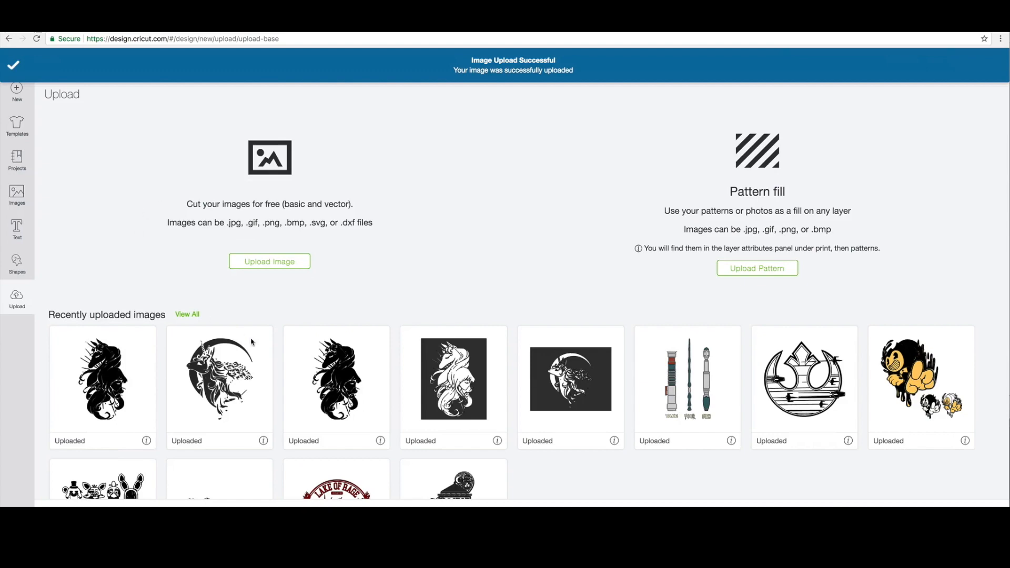
Insert the newly uploaded Last Unicorn image beside the shirts and enlarge it to about 15.5 by 25.9 in.
{"action": "left_click", "coordinate": [93, 382]}
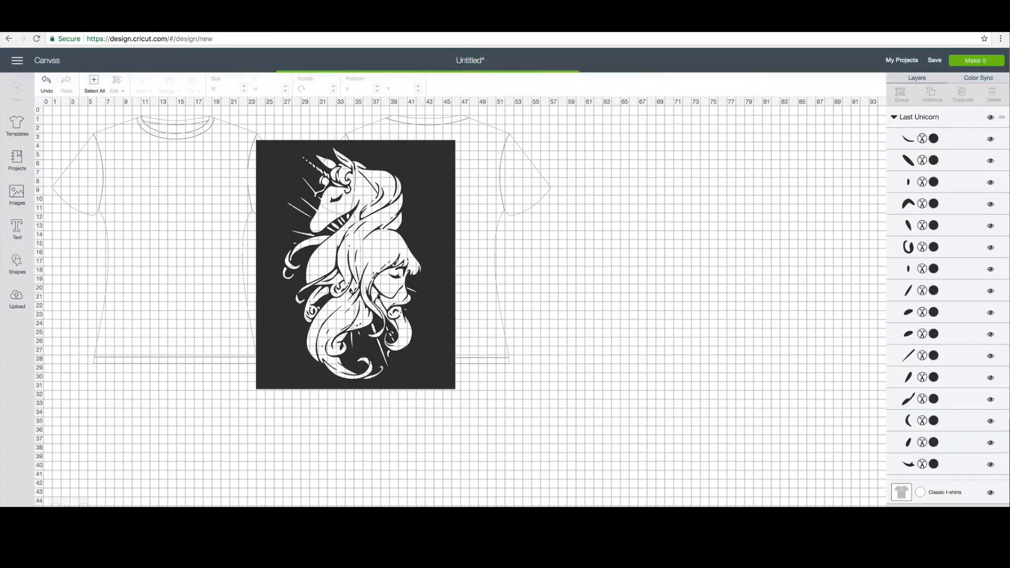
{"action": "left_click_drag", "start_coordinate": [99, 188], "coordinate": [560, 248]}
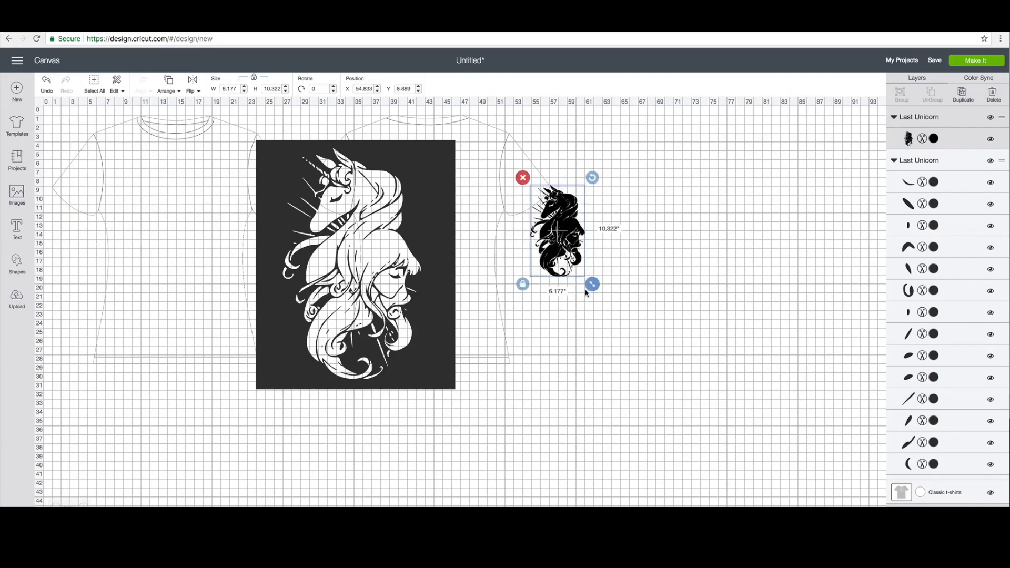
{"action": "left_click_drag", "start_coordinate": [592, 285], "coordinate": [784, 425]}
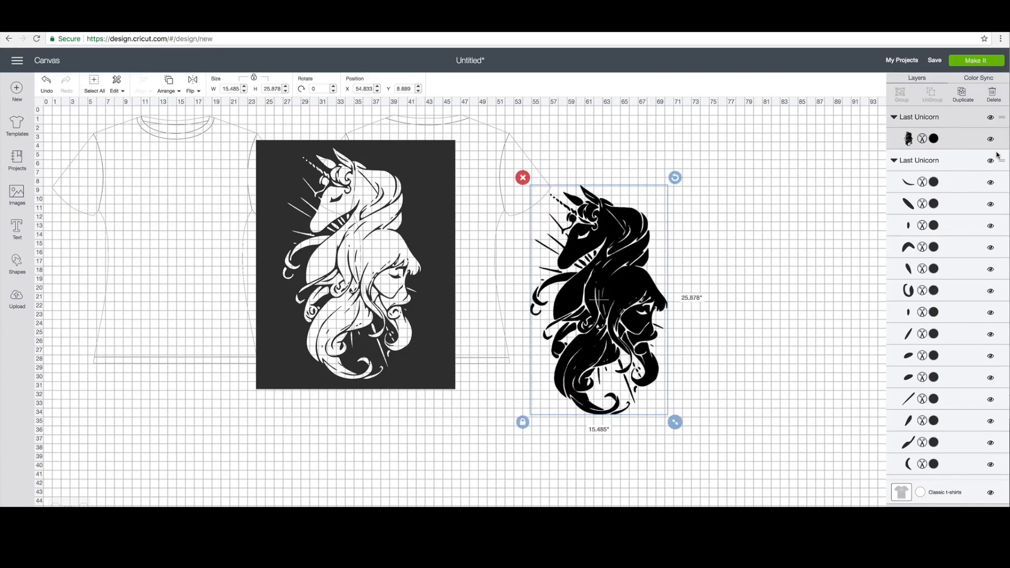
Hide the dark-background Last Unicorn group, preview the black artwork on the 12 x 12 in. cutting mat, and return to the canvas.
{"action": "left_click", "coordinate": [990, 161]}
{"action": "left_click", "coordinate": [976, 60]}
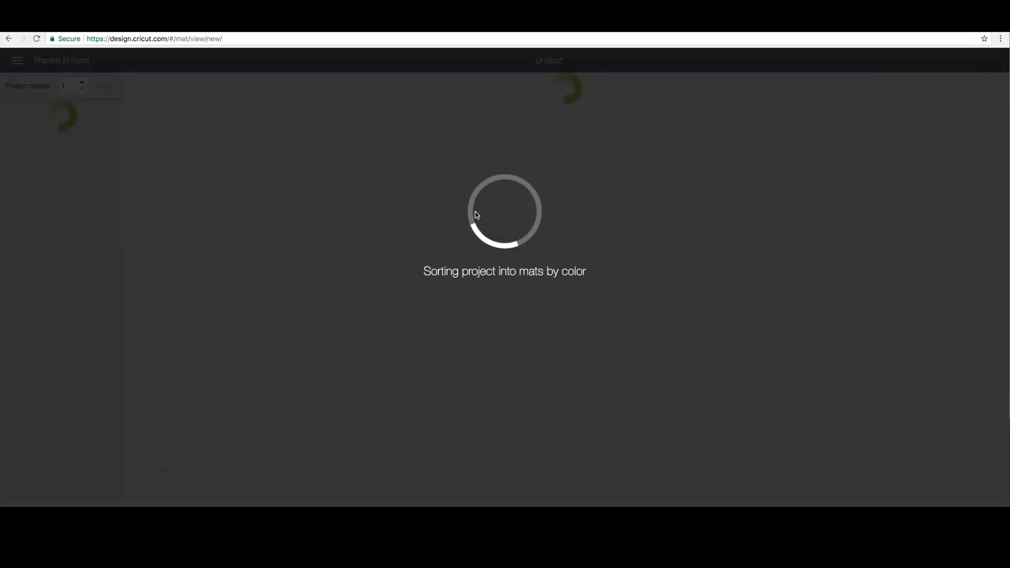
{"action": "left_click", "coordinate": [623, 324]}
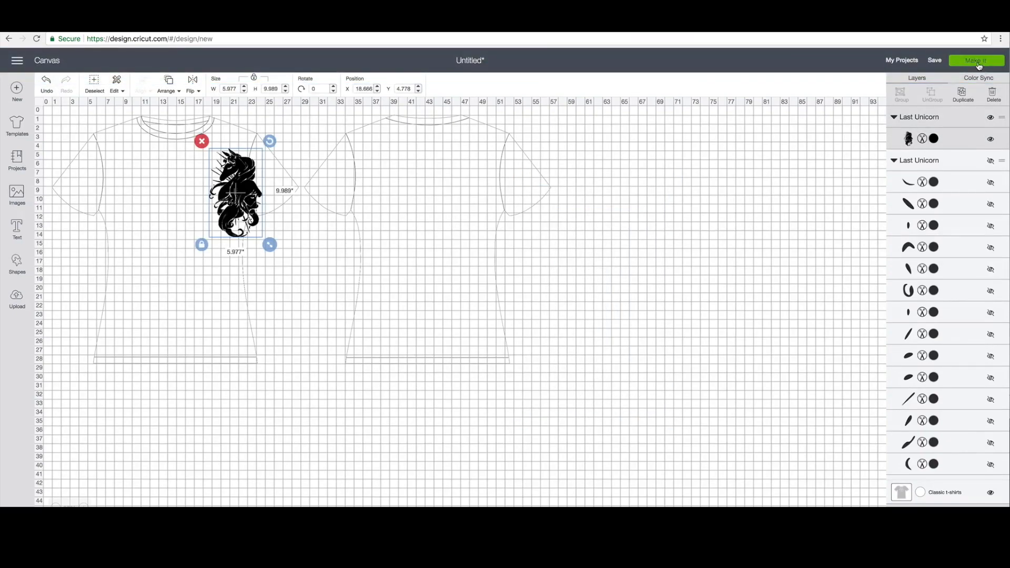
{"action": "left_click", "coordinate": [978, 61]}
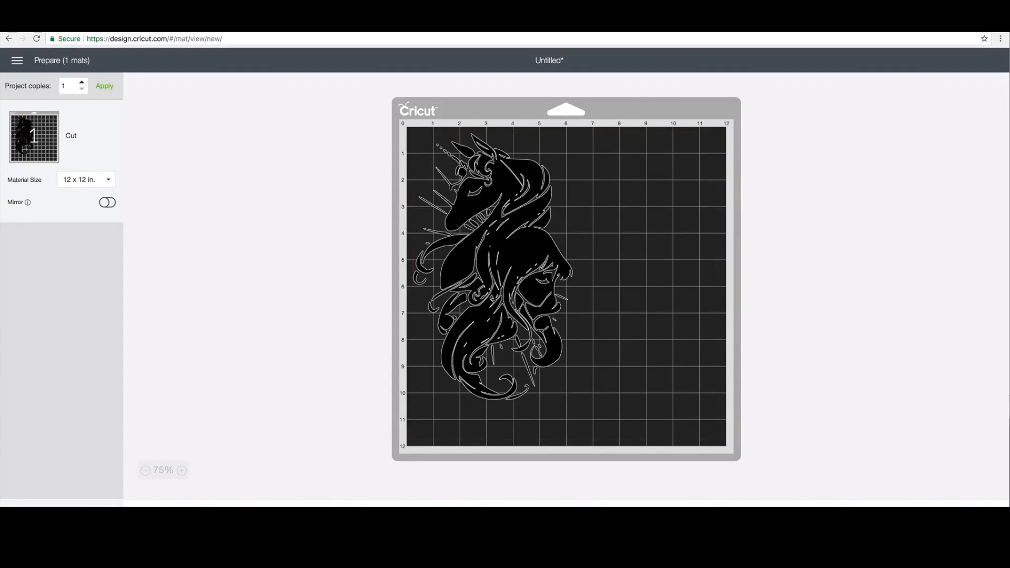
{"action": "key", "text": "super+Left"}
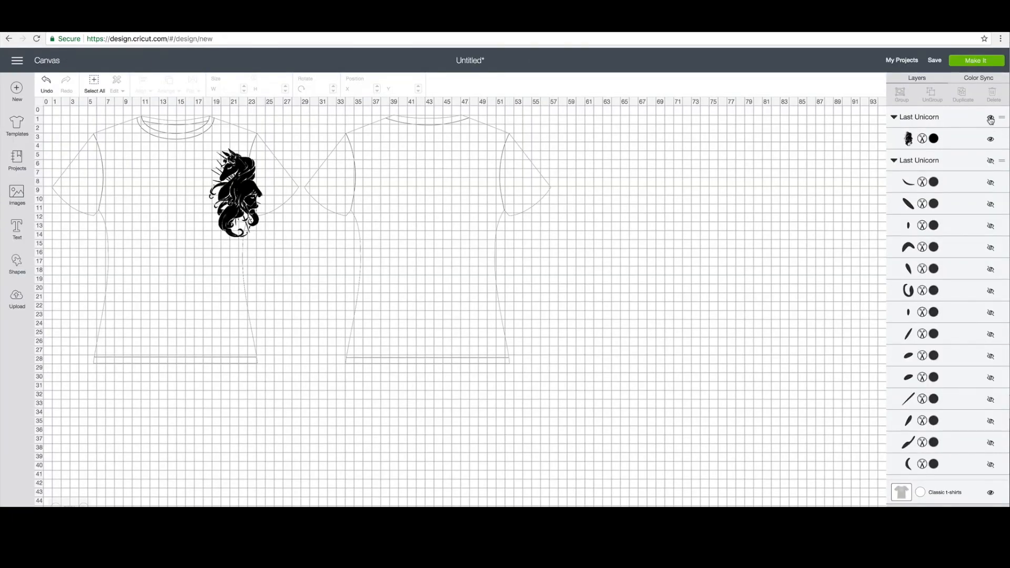
Delete the black Last Unicorn artwork and show the hidden dark-background Last Unicorn group.
{"action": "left_click", "coordinate": [990, 119]}
{"action": "left_click", "coordinate": [943, 127]}
{"action": "key", "text": "Delete"}
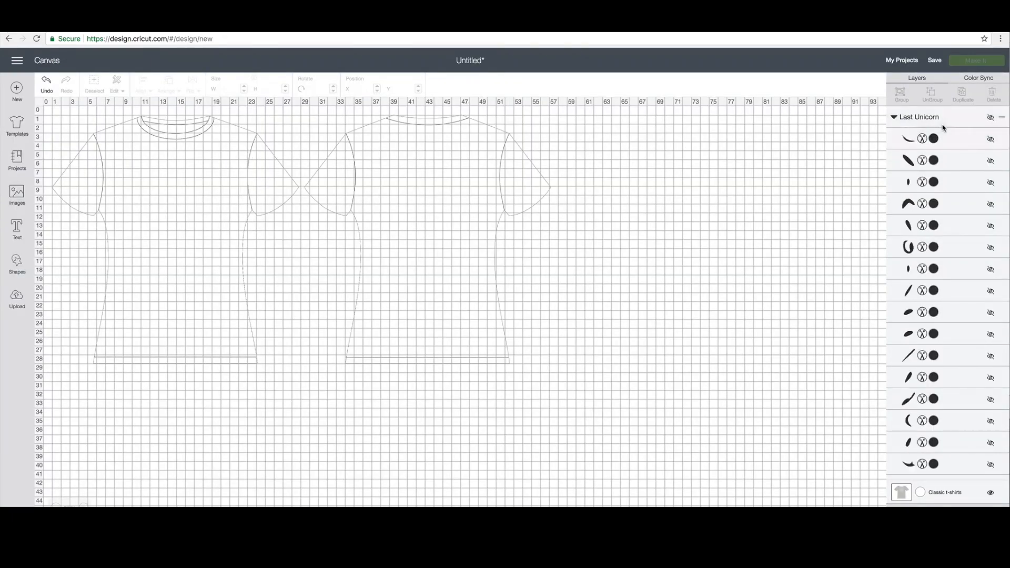
{"action": "left_click", "coordinate": [989, 118]}
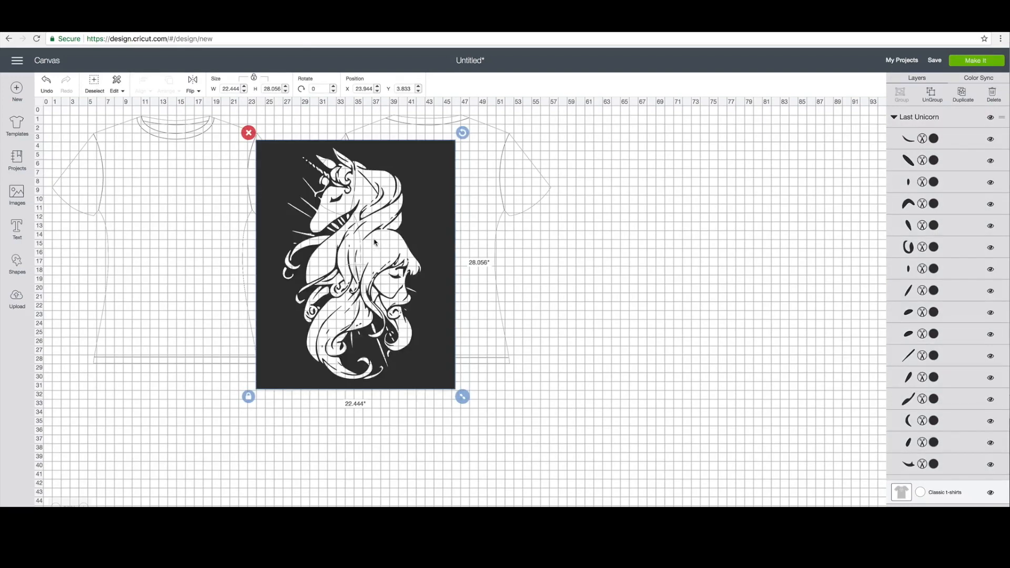
Shift the dark unicorn panel over the back view of the shirt, insert a square, and enlarge it to about 29.7 in. per side.
{"action": "left_click_drag", "start_coordinate": [375, 247], "coordinate": [424, 230]}
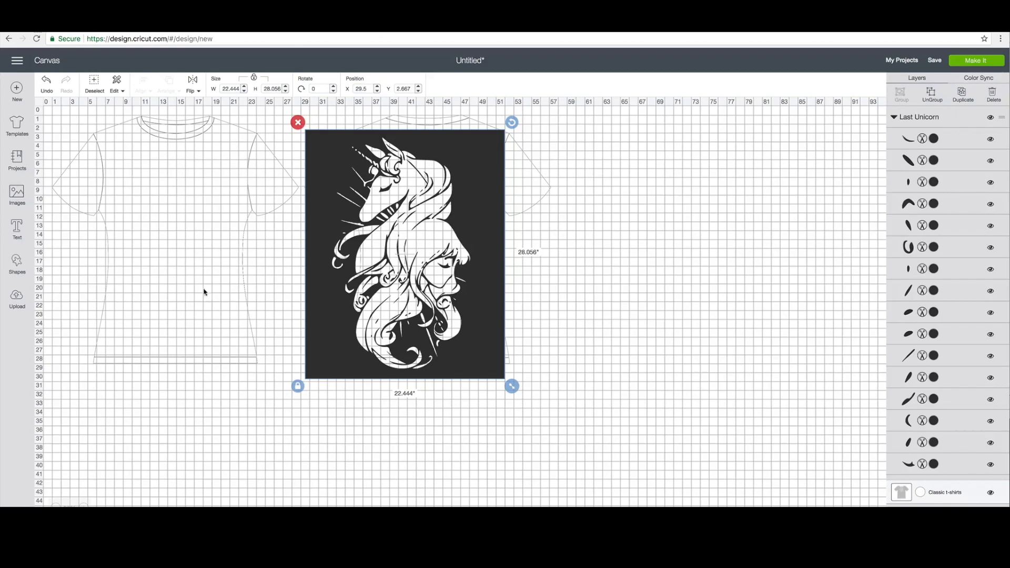
{"action": "left_click", "coordinate": [20, 272]}
{"action": "left_click", "coordinate": [147, 218]}
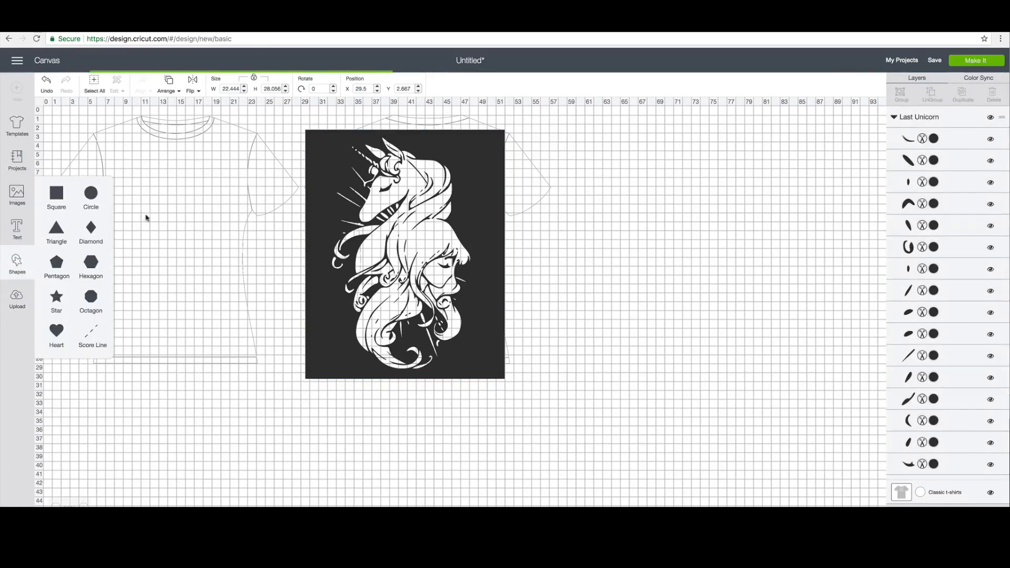
{"action": "left_click", "coordinate": [56, 199]}
{"action": "left_click_drag", "start_coordinate": [97, 159], "coordinate": [271, 146]}
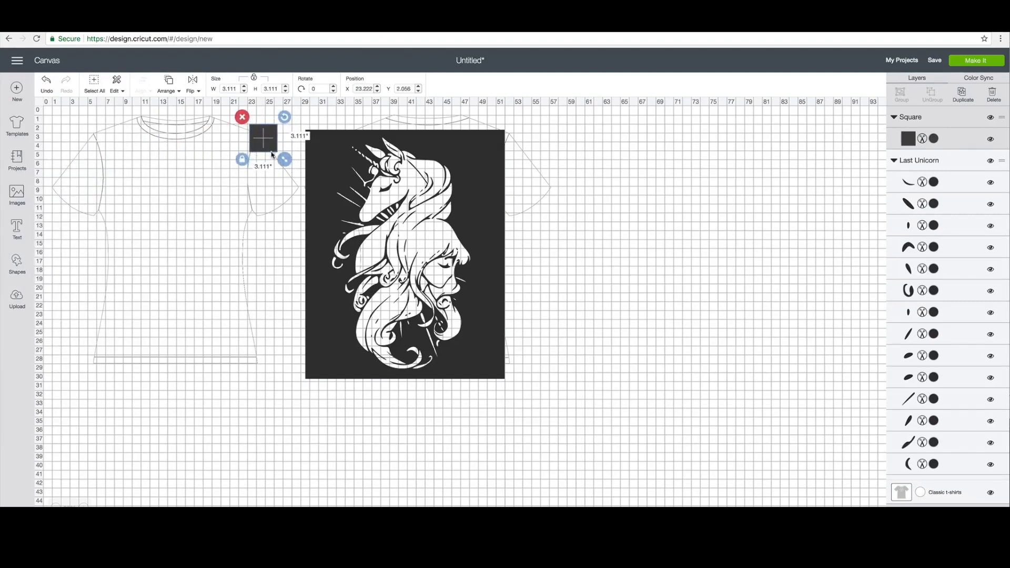
{"action": "left_click", "coordinate": [18, 263]}
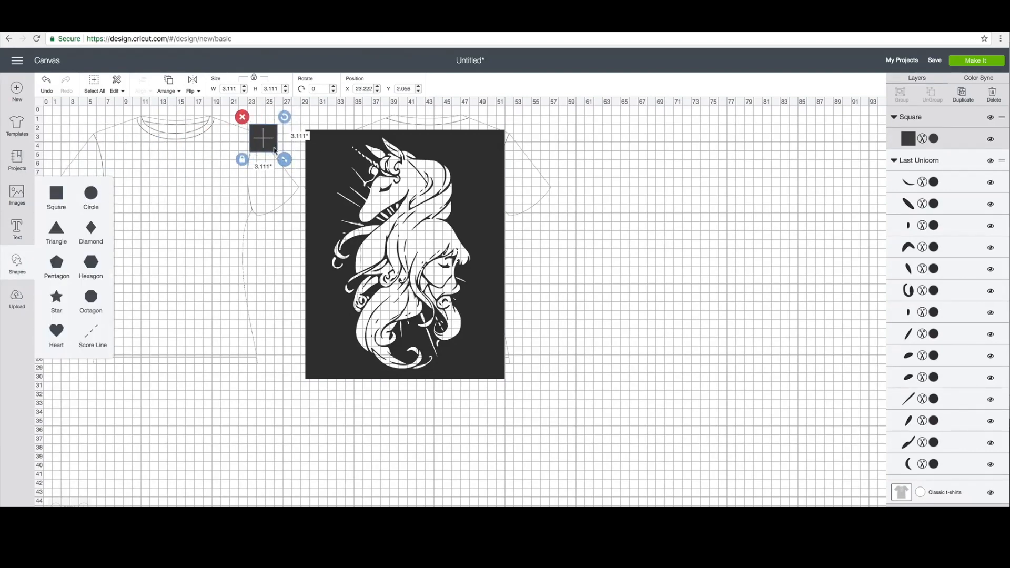
{"action": "left_click_drag", "start_coordinate": [285, 159], "coordinate": [520, 287]}
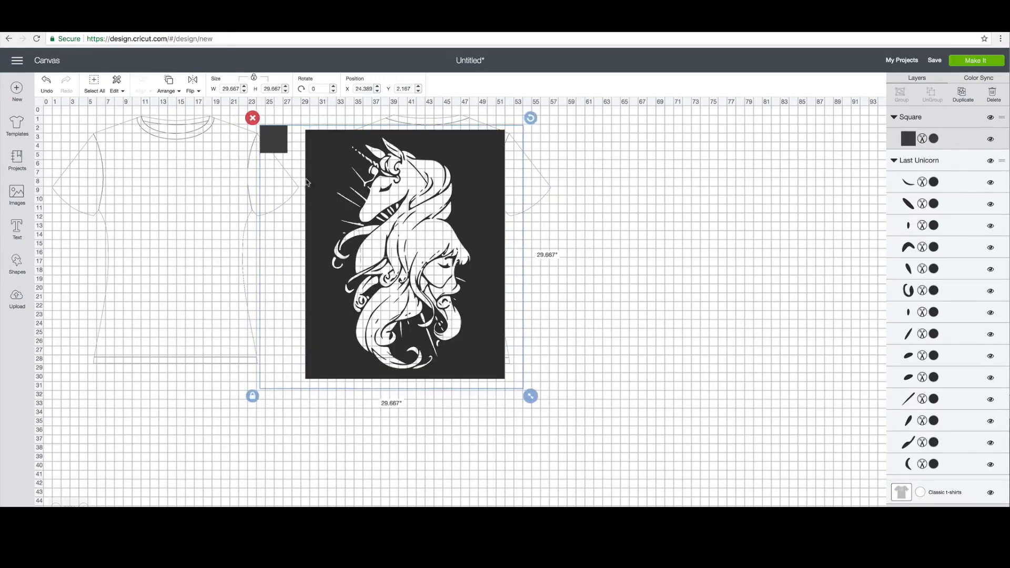
Send the square to the back and position it so the dark unicorn panel sits centered within it.
{"action": "left_click_drag", "start_coordinate": [307, 182], "coordinate": [328, 187]}
{"action": "left_click_drag", "start_coordinate": [507, 214], "coordinate": [354, 220]}
{"action": "mouse_move", "coordinate": [485, 195]}
{"action": "left_mouse_down"}
{"action": "mouse_move", "coordinate": [363, 210]}
{"action": "mouse_move", "coordinate": [468, 197]}
{"action": "left_mouse_up"}
{"action": "right_click", "coordinate": [474, 196]}
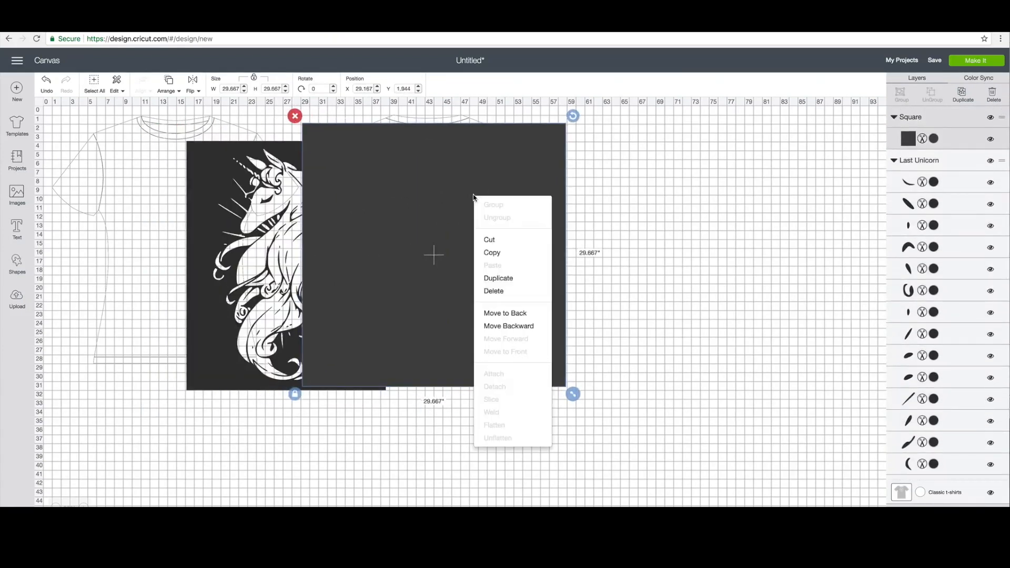
{"action": "left_click", "coordinate": [527, 314]}
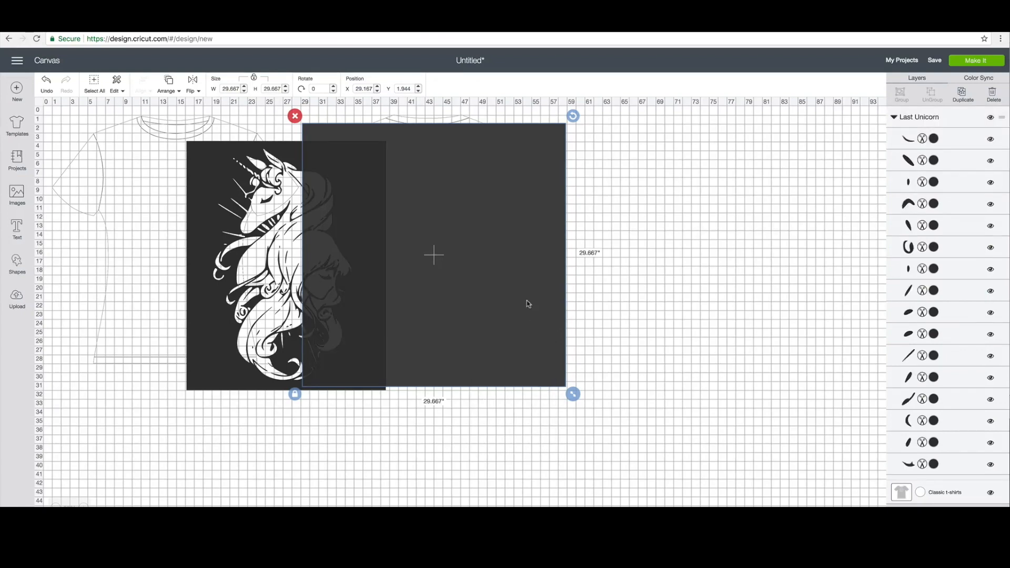
{"action": "left_click_drag", "start_coordinate": [492, 220], "coordinate": [355, 230]}
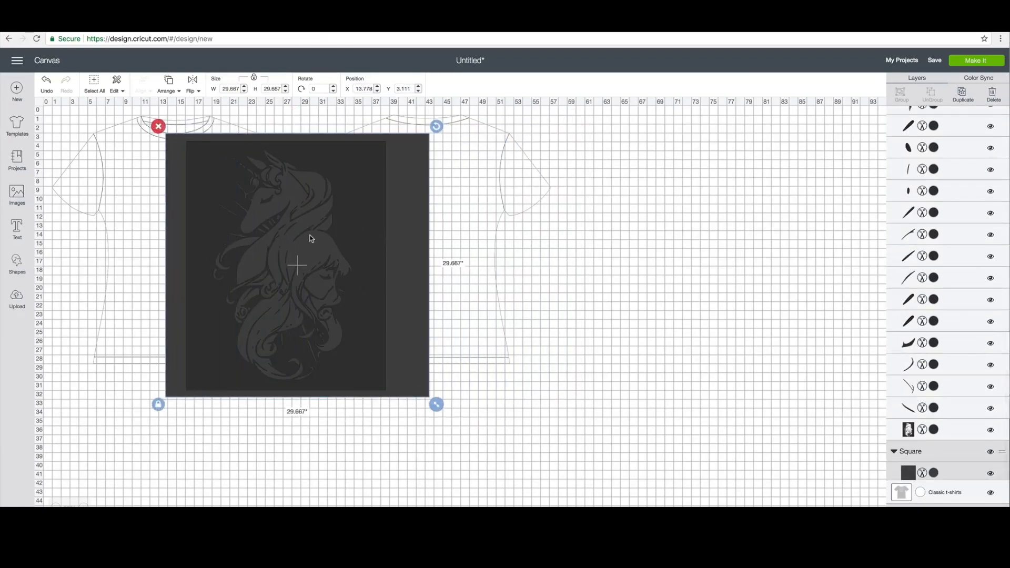
{"action": "left_click", "coordinate": [312, 204]}
{"action": "mouse_move", "coordinate": [313, 204]}
{"action": "left_mouse_down"}
{"action": "mouse_move", "coordinate": [334, 201]}
{"action": "mouse_move", "coordinate": [322, 199]}
{"action": "left_mouse_up"}
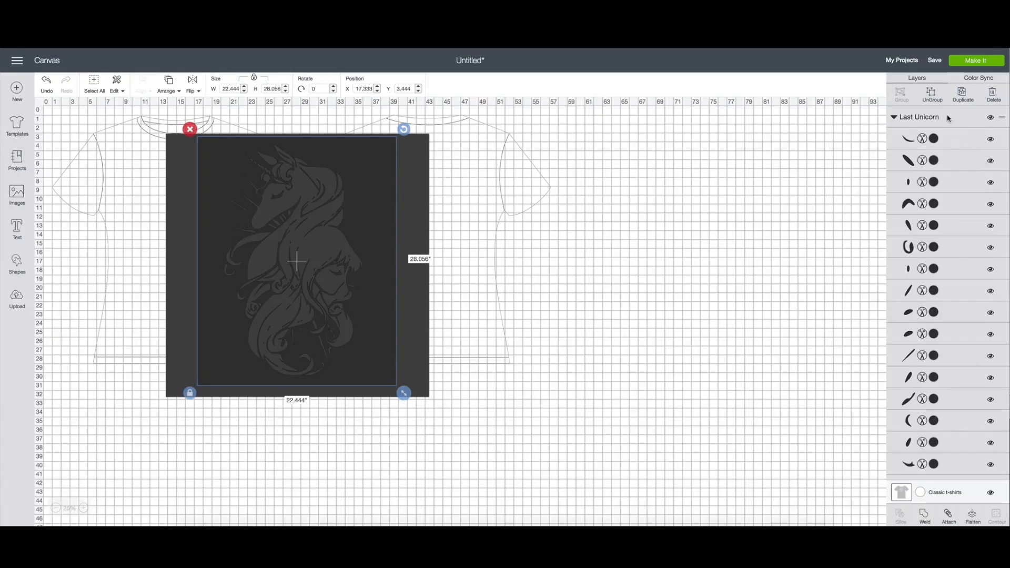
Weld the Last Unicorn group into a single shape away from the square, and place it back over the square.
{"action": "left_click_drag", "start_coordinate": [367, 289], "coordinate": [639, 278]}
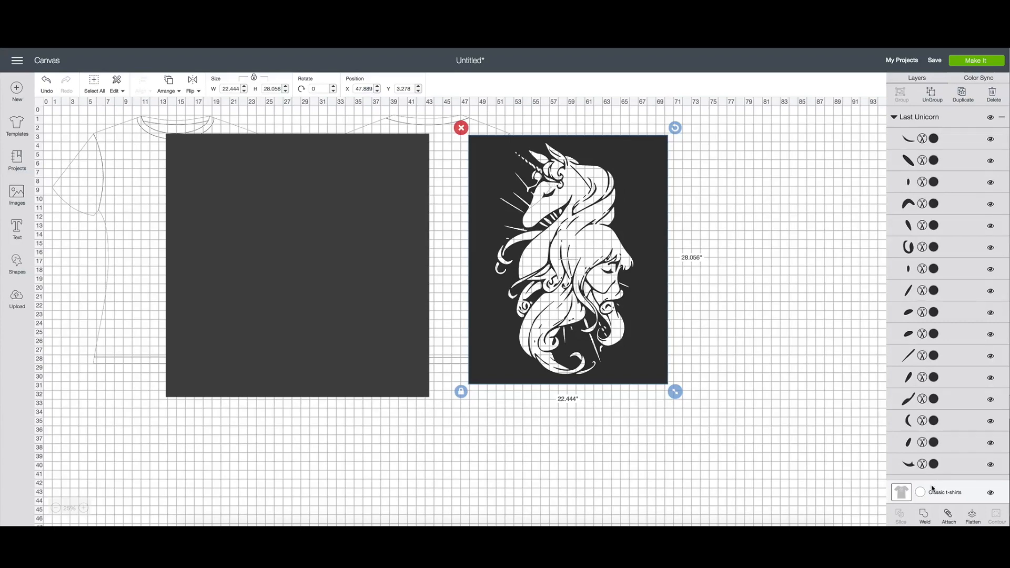
{"action": "left_click", "coordinate": [929, 518]}
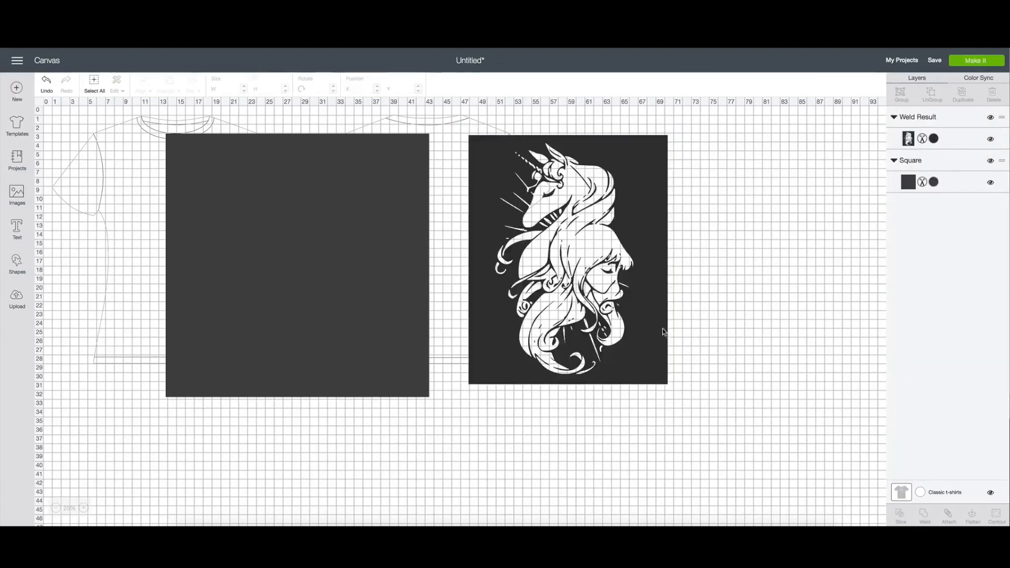
{"action": "left_click_drag", "start_coordinate": [623, 306], "coordinate": [348, 287]}
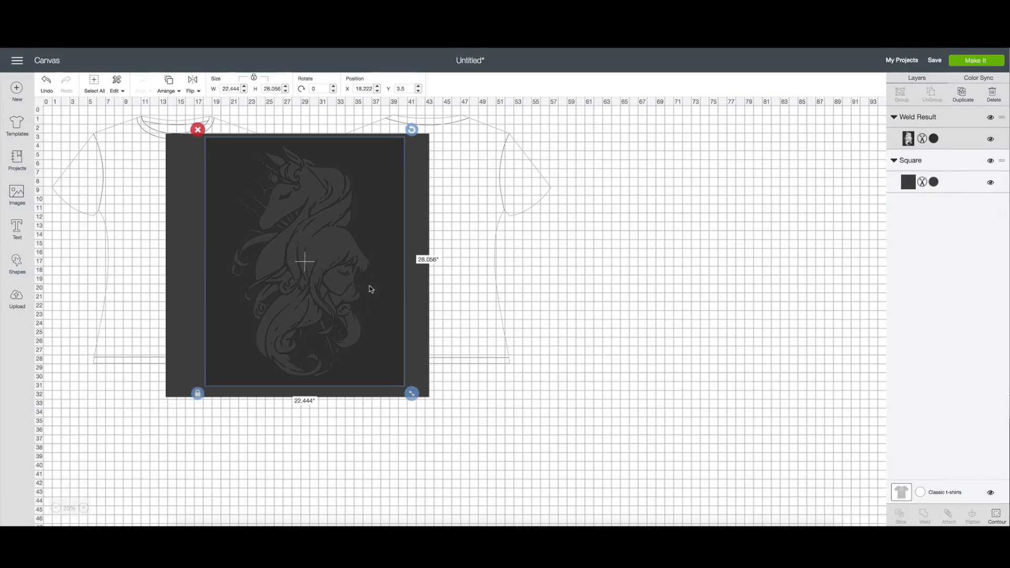
Slice the welded unicorn panel and the square together, and delete the topmost slice result.
{"action": "left_click", "coordinate": [420, 290], "text": "shift"}
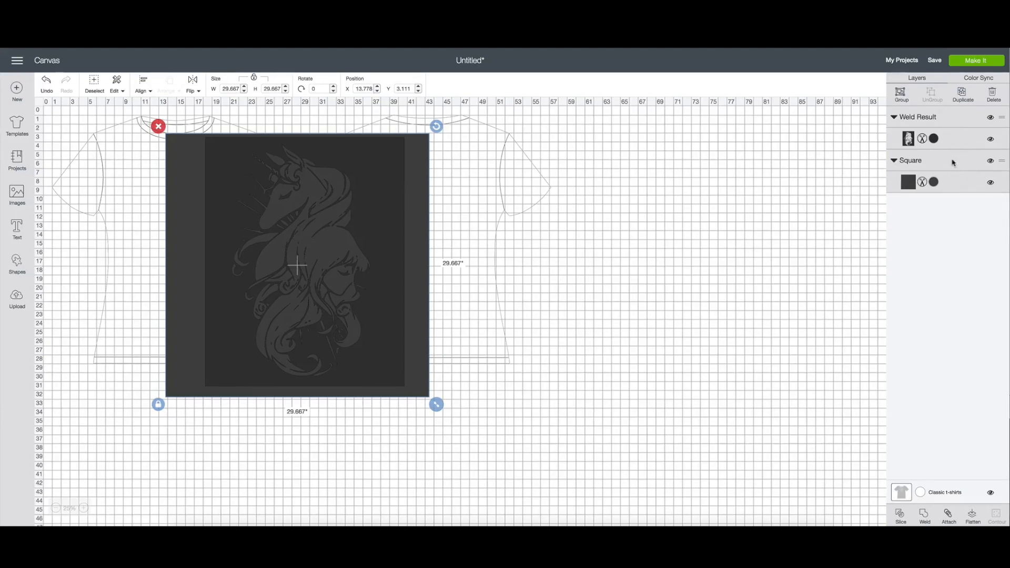
{"action": "left_click", "coordinate": [901, 517]}
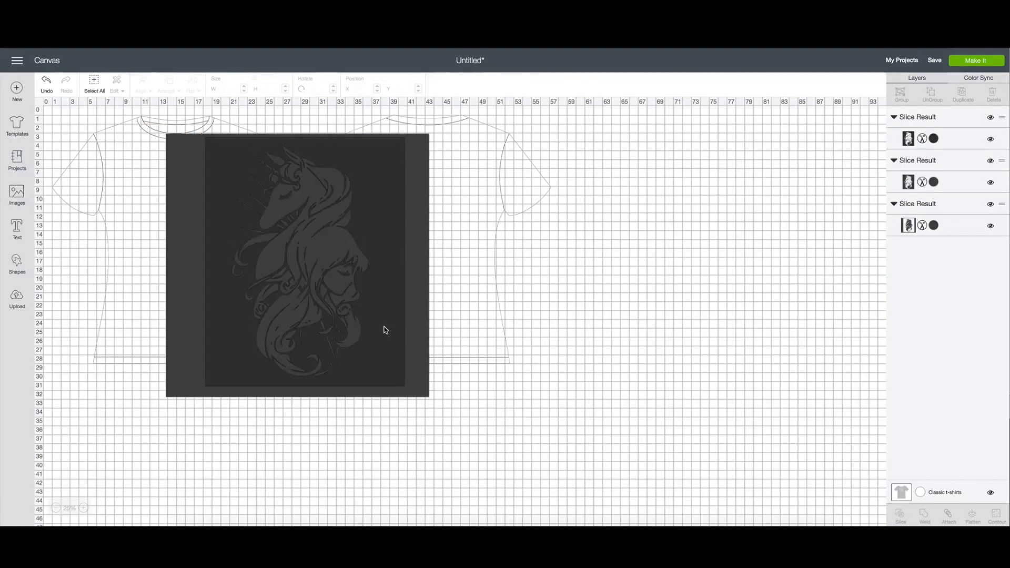
{"action": "left_click_drag", "start_coordinate": [375, 285], "coordinate": [714, 293]}
{"action": "key", "text": "Delete"}
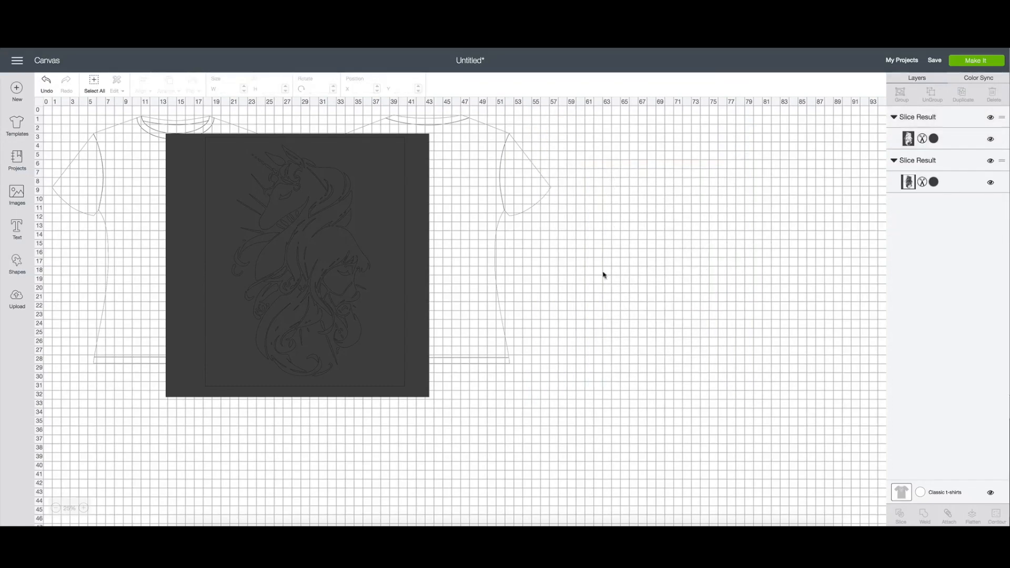
Pull the inverted unicorn panel out of the square frame and delete it.
{"action": "left_click_drag", "start_coordinate": [371, 239], "coordinate": [668, 221]}
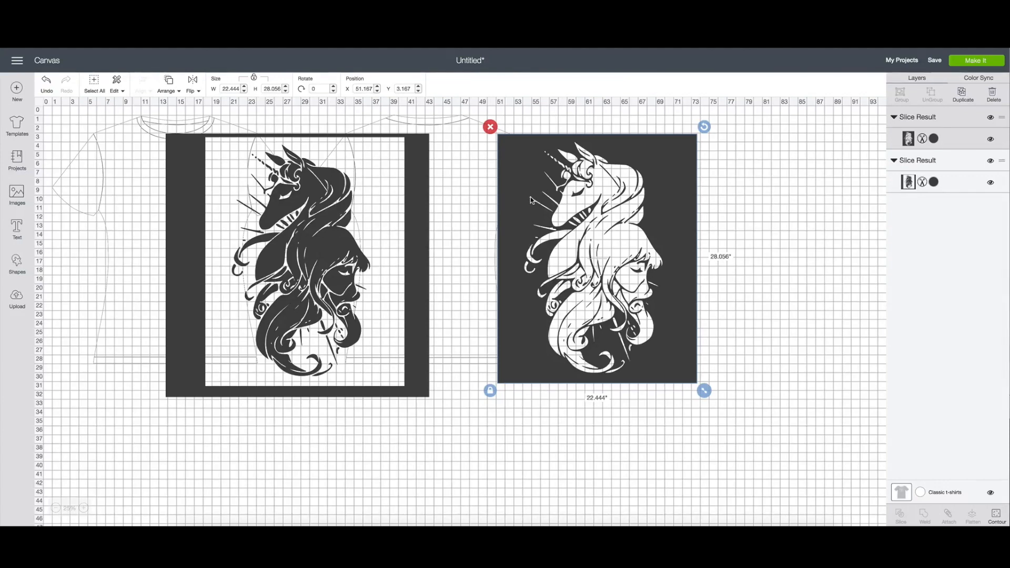
{"action": "key", "text": "Delete"}
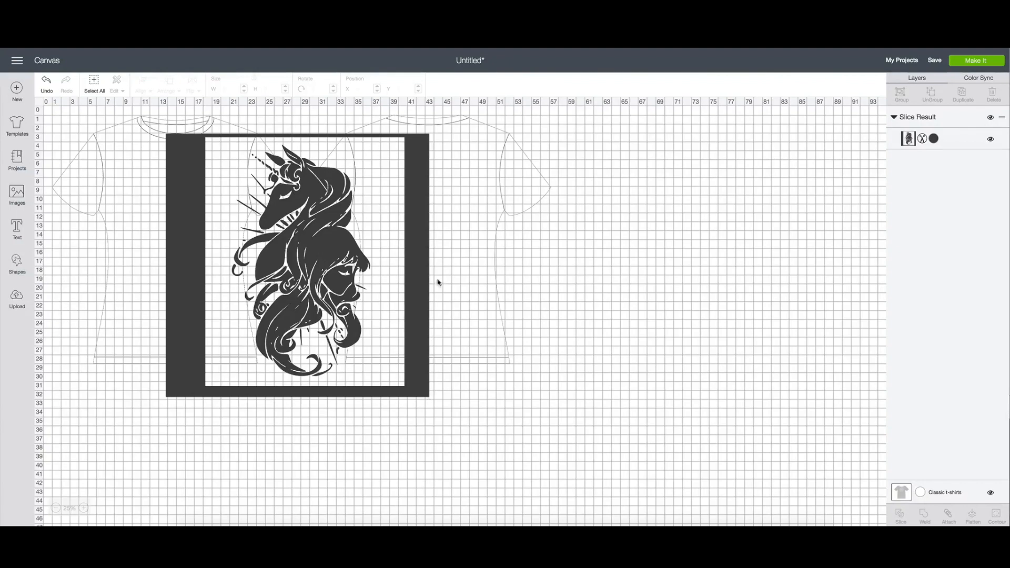
Shrink the framed unicorn to 8.5 in. per side, preview it on the cutting mat, and return to the canvas.
{"action": "left_click", "coordinate": [417, 378]}
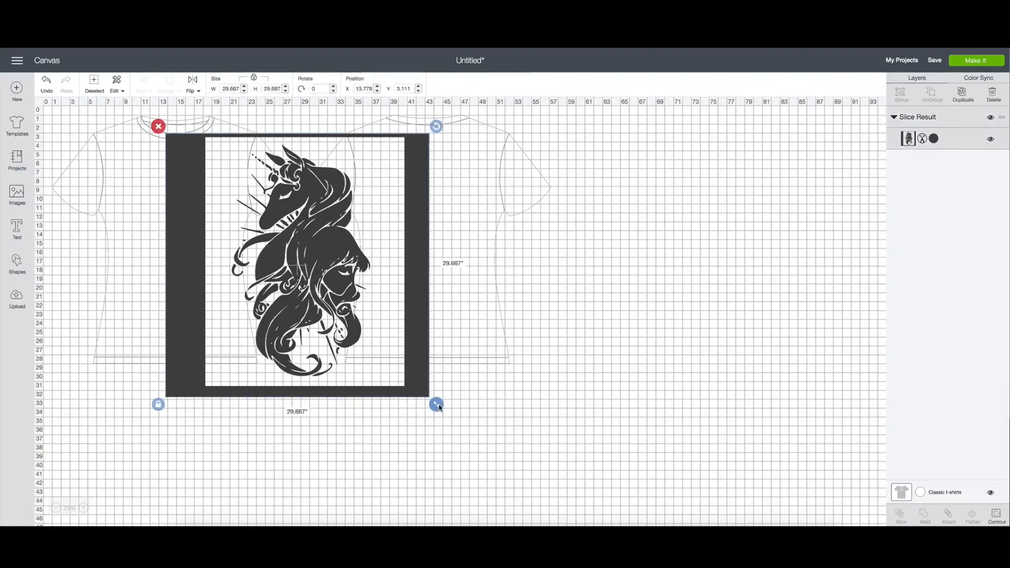
{"action": "left_click_drag", "start_coordinate": [436, 404], "coordinate": [249, 216]}
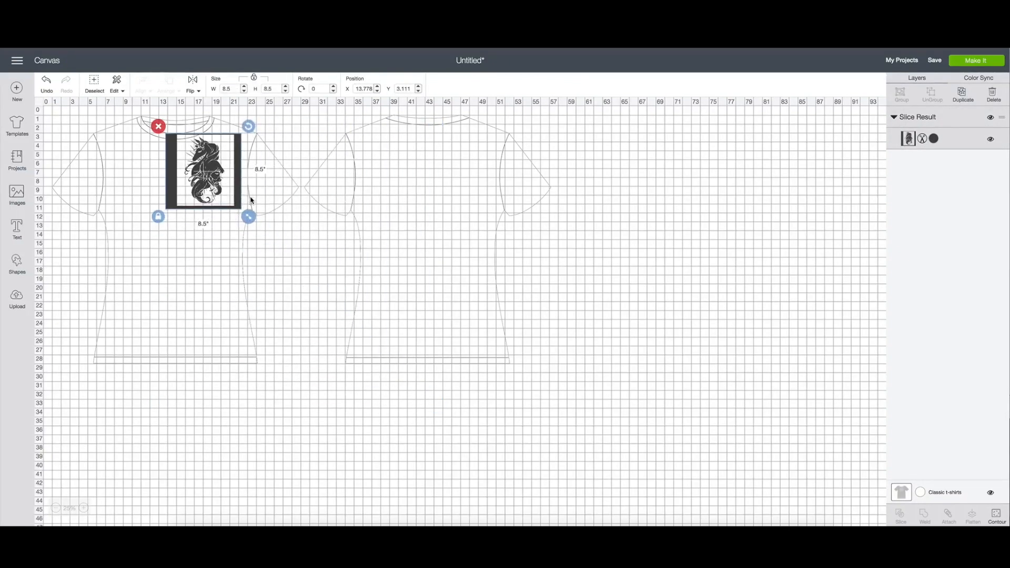
{"action": "left_click", "coordinate": [976, 60]}
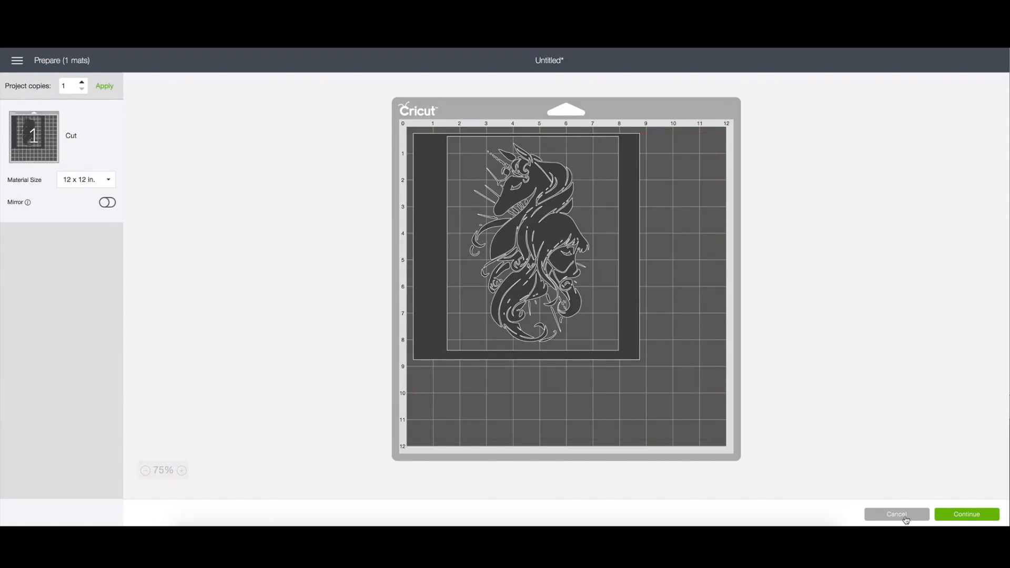
{"action": "left_click", "coordinate": [906, 520]}
Enlarge the framed unicorn to about 26.5 in. per side.
{"action": "left_click", "coordinate": [239, 206]}
{"action": "left_click_drag", "start_coordinate": [249, 216], "coordinate": [333, 294]}
{"action": "left_click", "coordinate": [75, 227]}
Insert a square, enlarge it to about 30.2 in. per side, and position it over the frame's right border.
{"action": "left_click", "coordinate": [23, 262]}
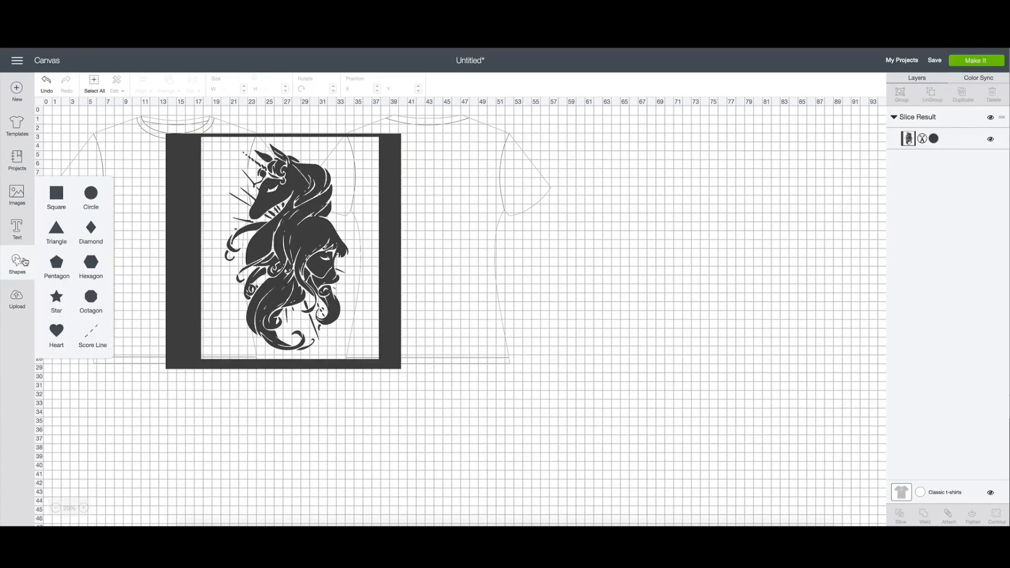
{"action": "left_click", "coordinate": [56, 195]}
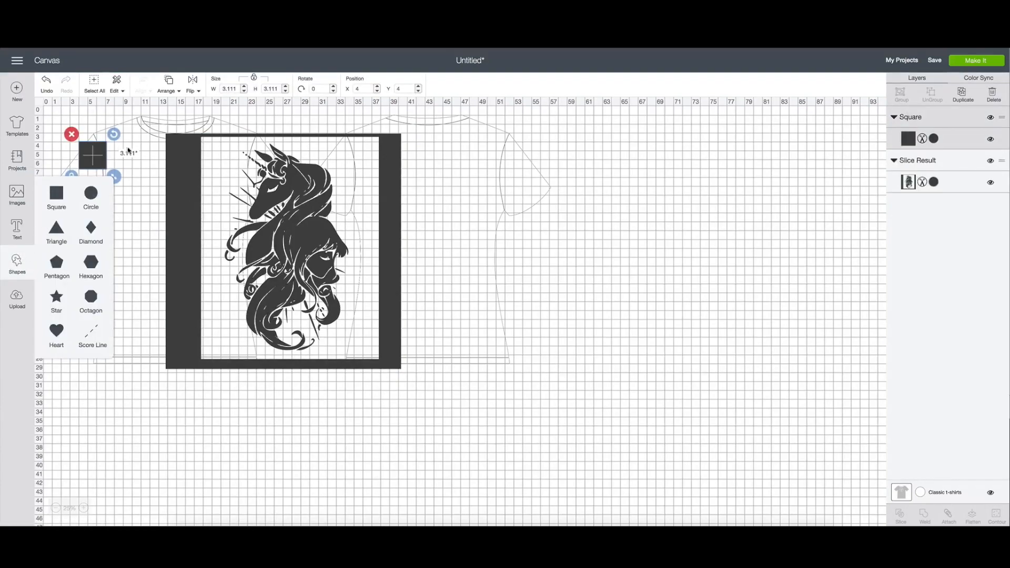
{"action": "left_click_drag", "start_coordinate": [92, 155], "coordinate": [645, 440]}
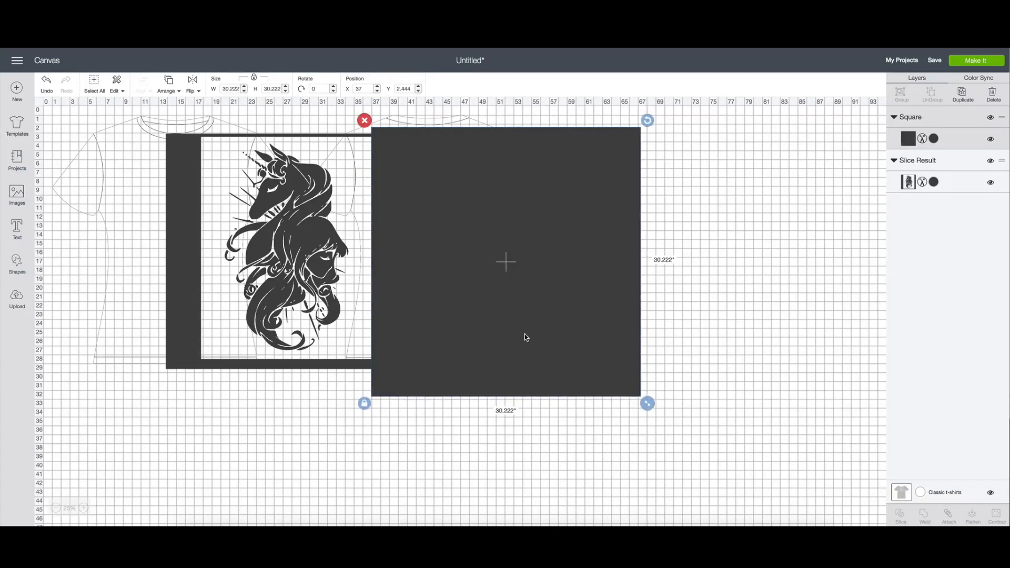
{"action": "left_click_drag", "start_coordinate": [527, 337], "coordinate": [521, 330]}
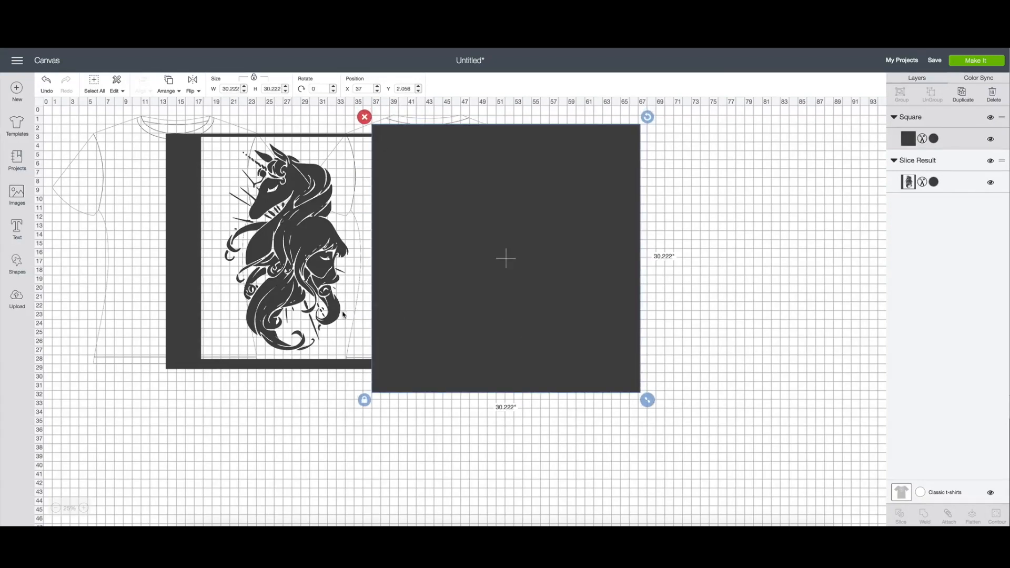
Slice the square with the framed unicorn, separate the pieces, and delete the two cut-off right border strips.
{"action": "left_click", "coordinate": [205, 313], "text": "shift"}
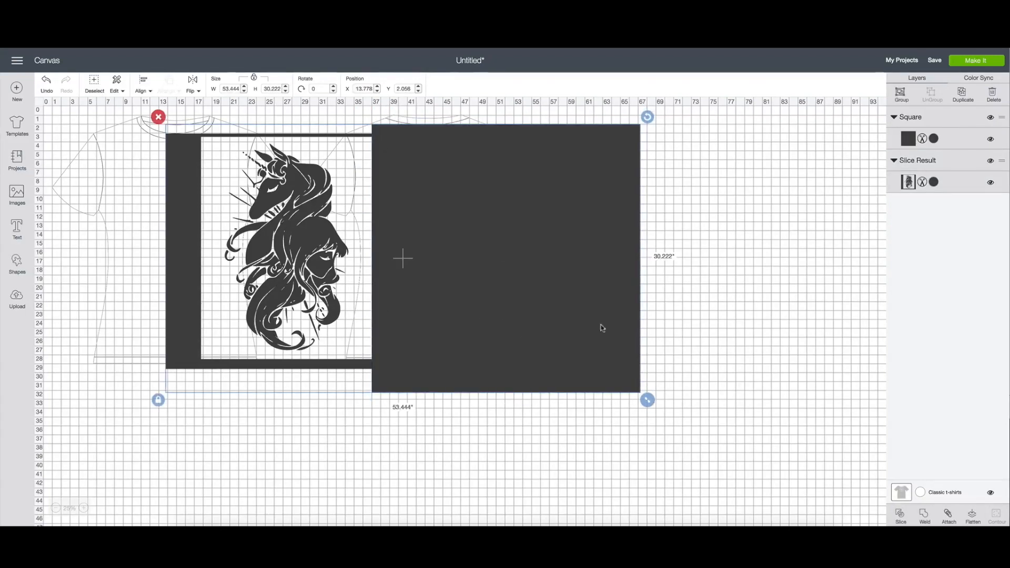
{"action": "left_click", "coordinate": [901, 517]}
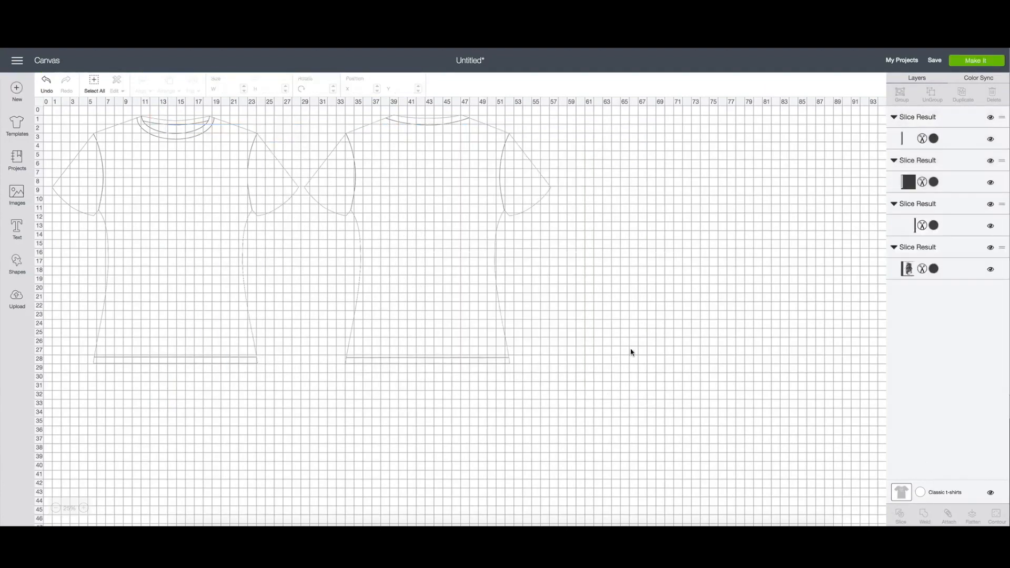
{"action": "left_click_drag", "start_coordinate": [491, 311], "coordinate": [642, 309]}
{"action": "left_click_drag", "start_coordinate": [400, 258], "coordinate": [473, 254]}
{"action": "left_click", "coordinate": [390, 248]}
{"action": "left_click_drag", "start_coordinate": [390, 249], "coordinate": [506, 261]}
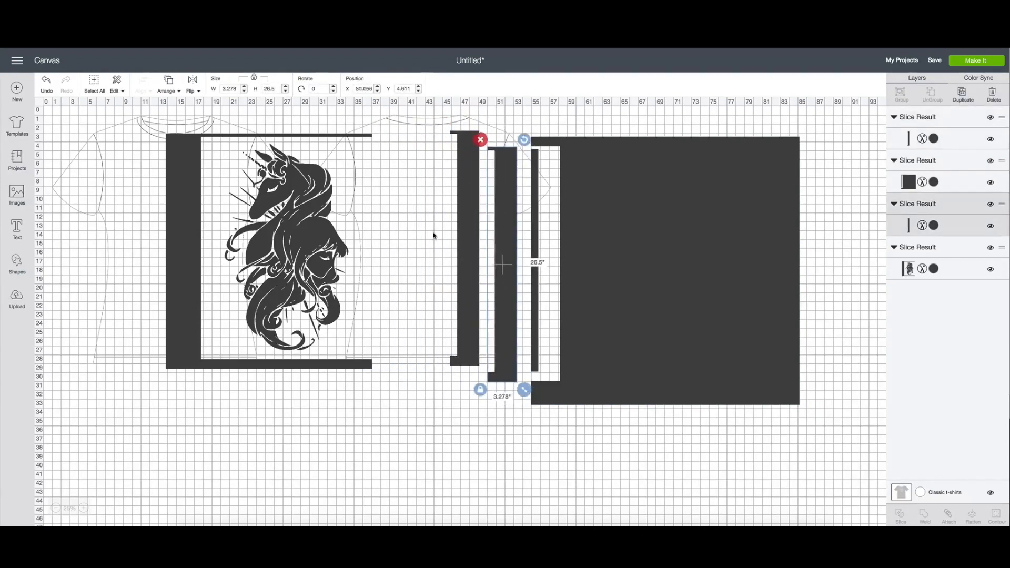
{"action": "left_click_drag", "start_coordinate": [435, 228], "coordinate": [513, 300]}
{"action": "key", "text": "Delete"}
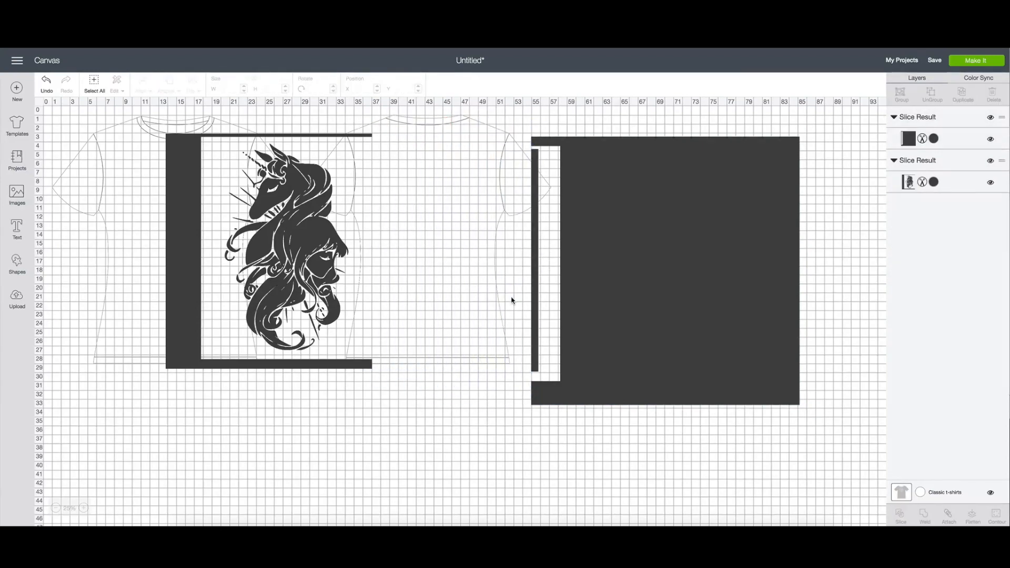
Position the leftover square over the frame's left border beside the unicorn and slice the two shapes.
{"action": "left_click_drag", "start_coordinate": [705, 273], "coordinate": [218, 249]}
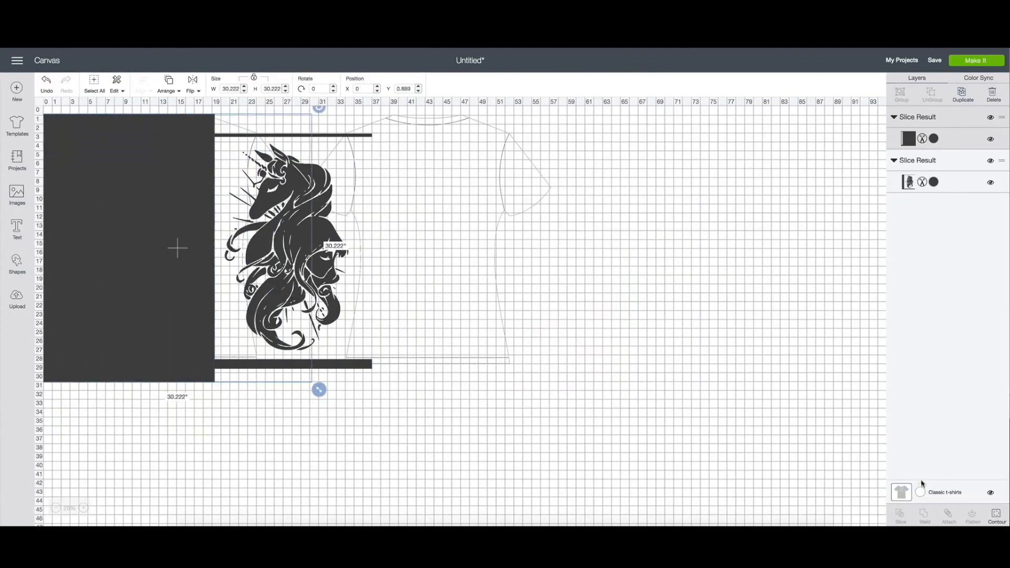
{"action": "left_click", "coordinate": [361, 309], "text": "shift"}
{"action": "left_click_drag", "start_coordinate": [204, 296], "coordinate": [388, 292]}
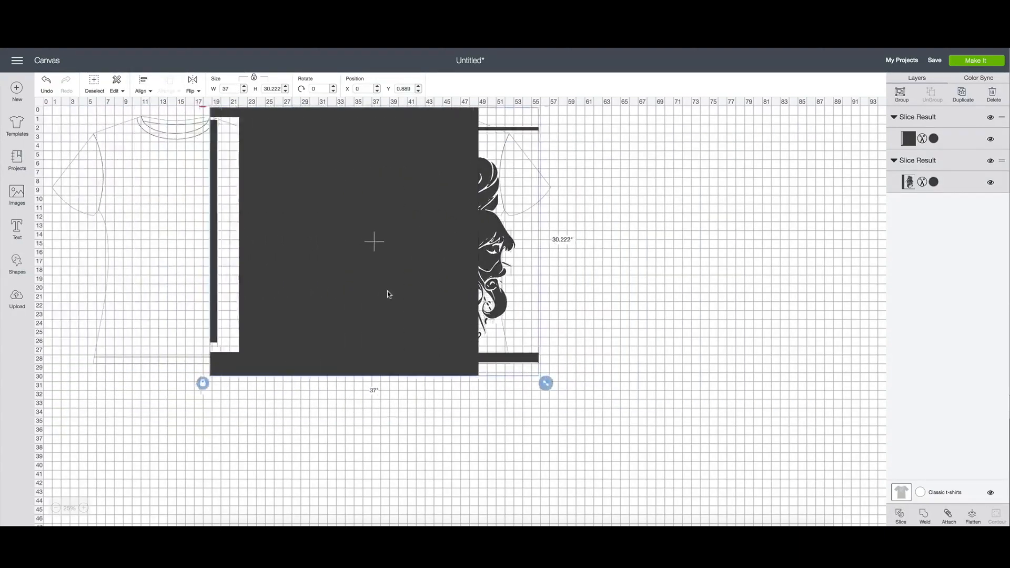
{"action": "left_click_drag", "start_coordinate": [354, 323], "coordinate": [253, 322]}
{"action": "left_click", "coordinate": [458, 296], "text": "shift"}
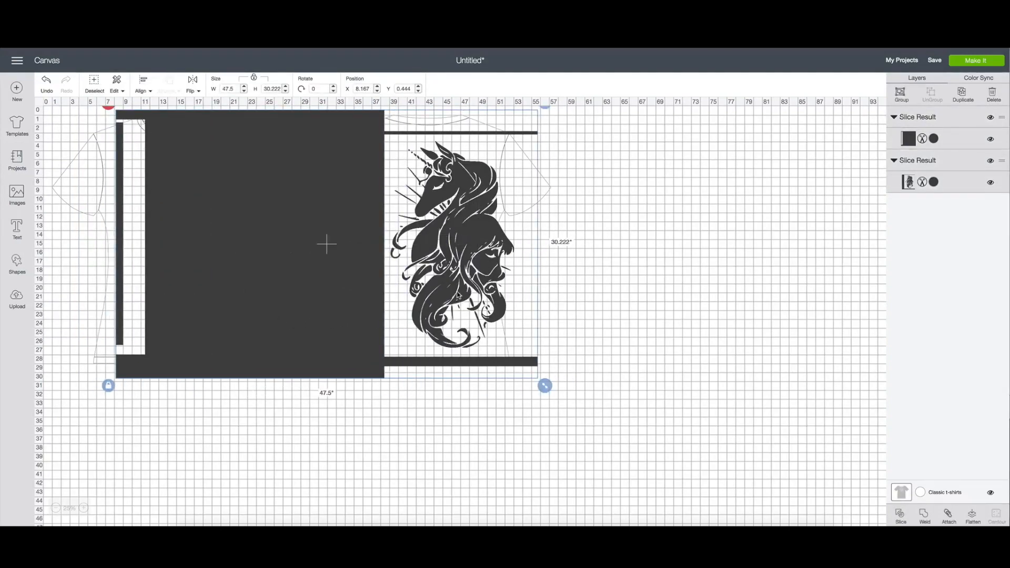
{"action": "left_click", "coordinate": [900, 514]}
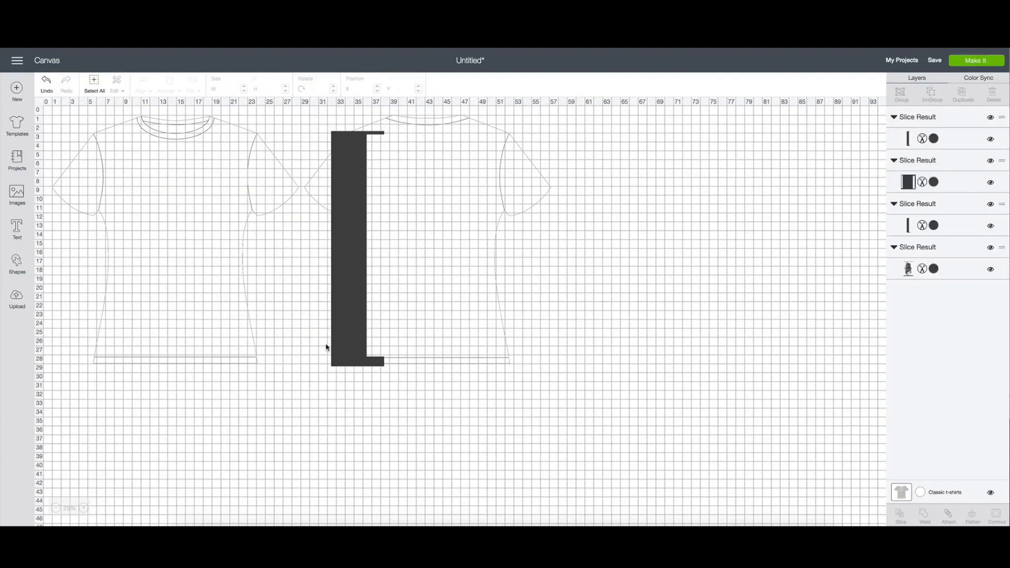
Move the square clear of the design and delete the two cut-off left border strips.
{"action": "left_click_drag", "start_coordinate": [318, 321], "coordinate": [825, 402]}
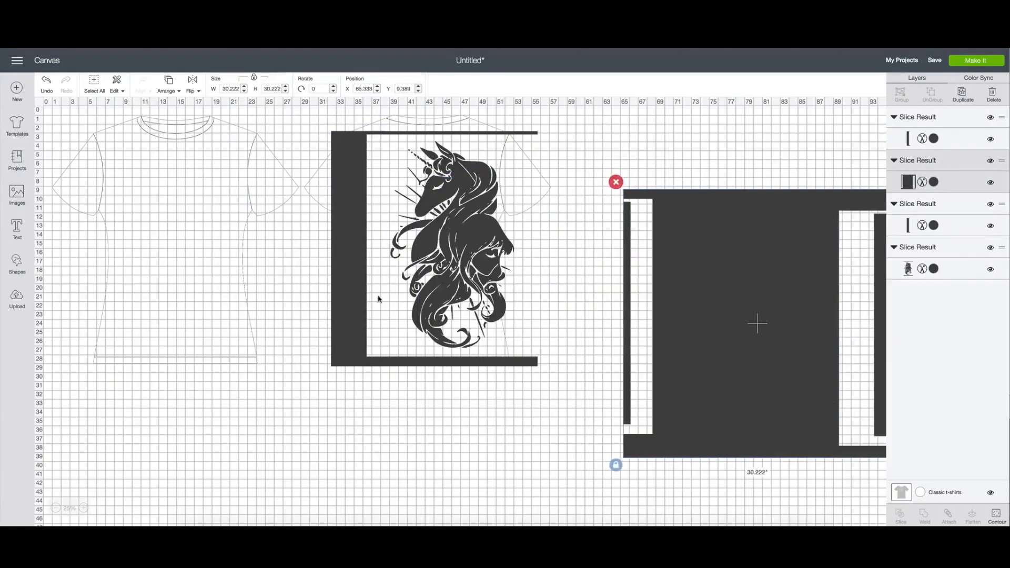
{"action": "left_click_drag", "start_coordinate": [379, 299], "coordinate": [228, 333]}
{"action": "left_click_drag", "start_coordinate": [335, 289], "coordinate": [228, 324]}
{"action": "left_click_drag", "start_coordinate": [322, 424], "coordinate": [124, 270]}
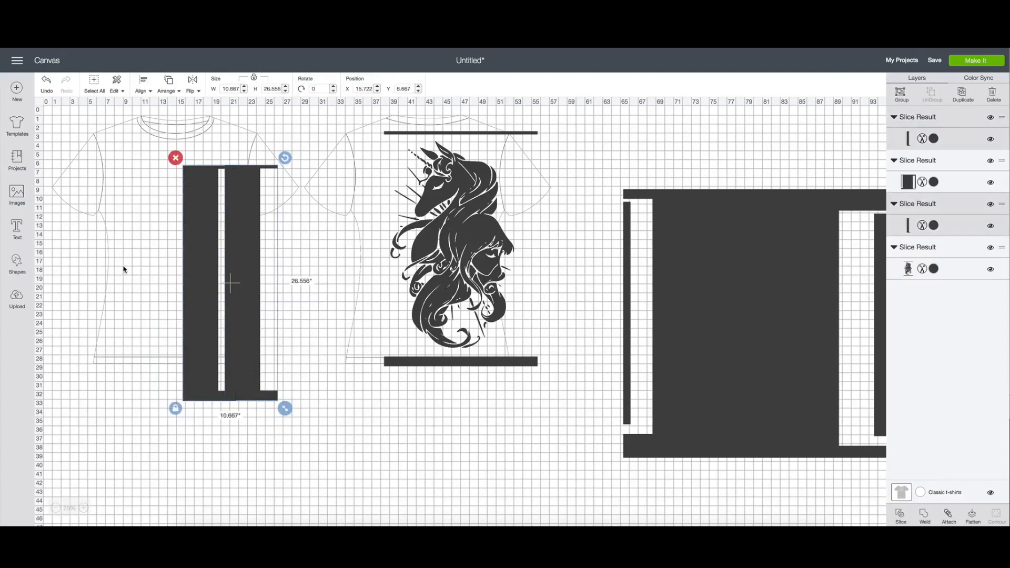
{"action": "key", "text": "Delete"}
Position the square over the bar below the unicorn and slice it with the design.
{"action": "left_click_drag", "start_coordinate": [692, 305], "coordinate": [410, 463]}
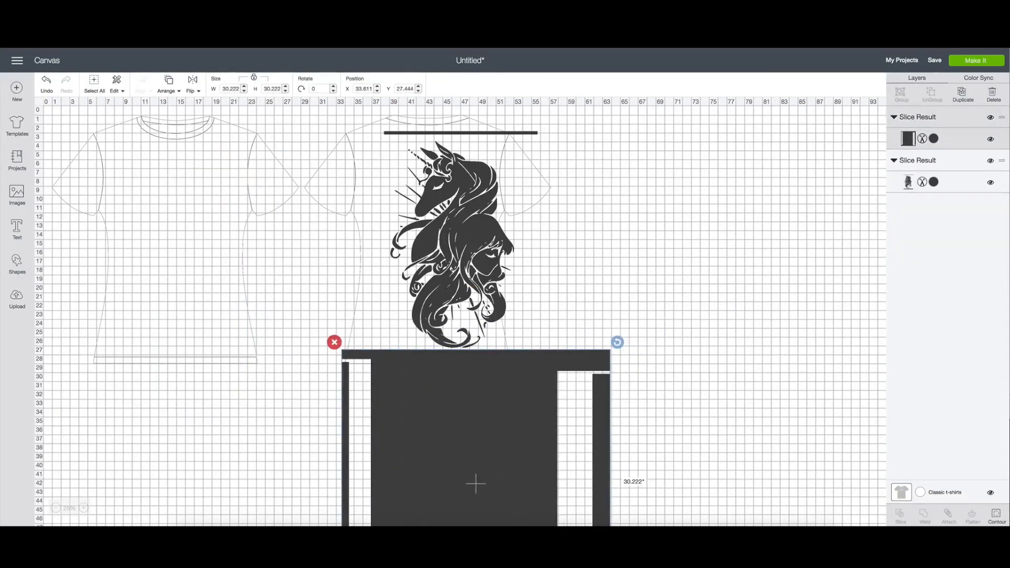
{"action": "left_click", "coordinate": [547, 311]}
{"action": "left_click", "coordinate": [514, 280]}
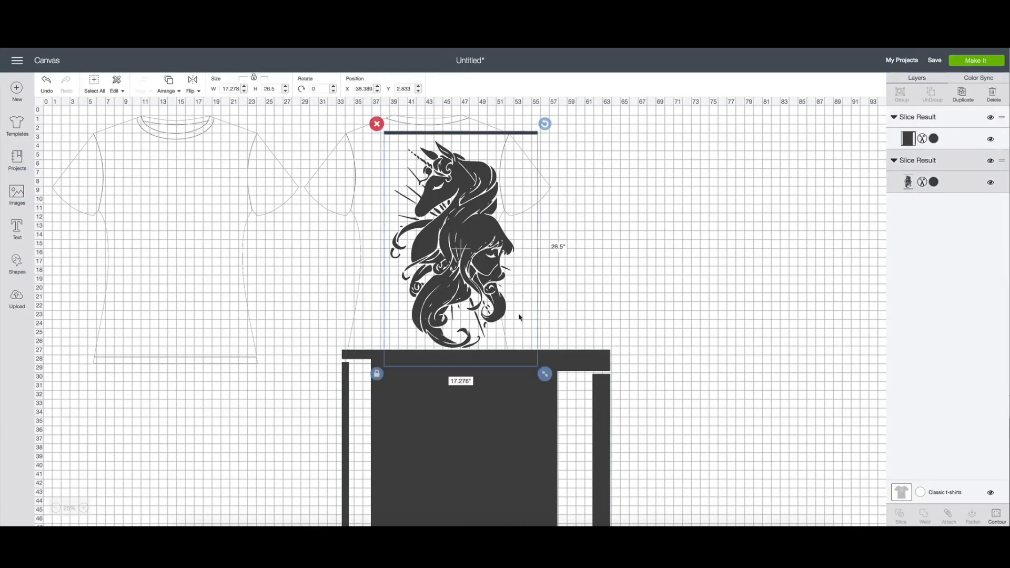
{"action": "left_click", "coordinate": [515, 395], "text": "shift"}
{"action": "left_click", "coordinate": [902, 518]}
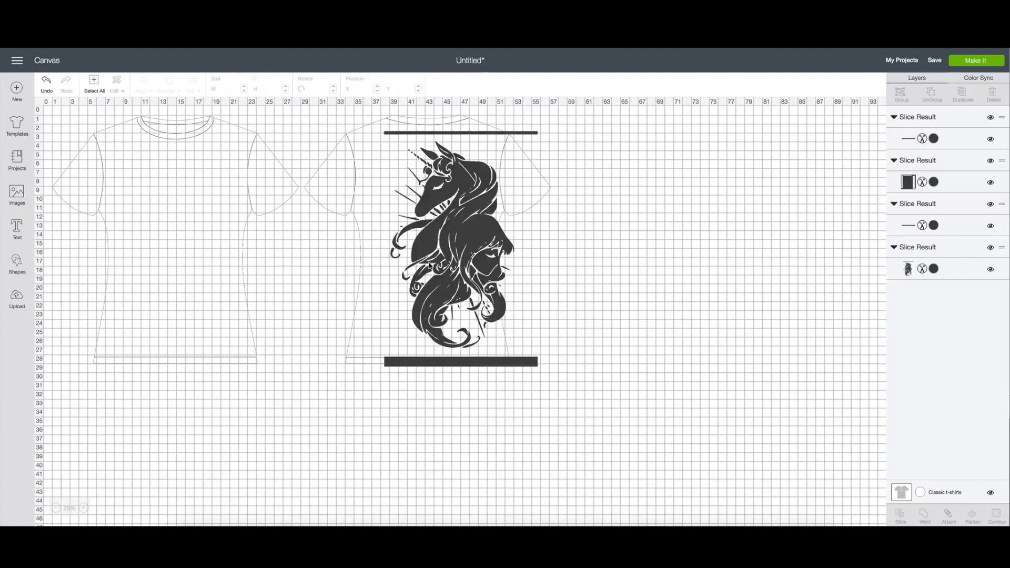
Place the unicorn below the square so the square covers the bar above its head, and slice the two shapes.
{"action": "left_click_drag", "start_coordinate": [454, 213], "coordinate": [300, 385]}
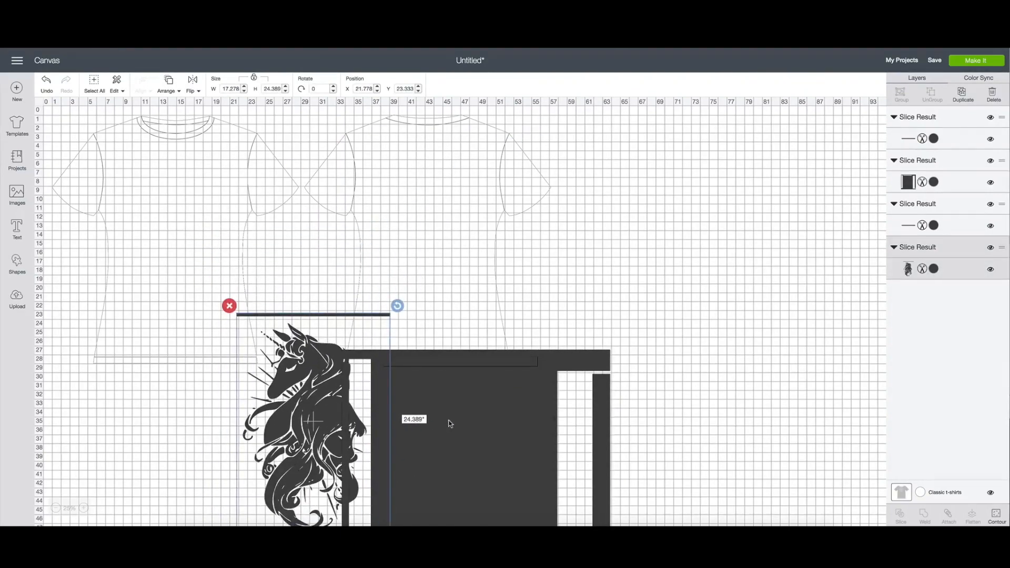
{"action": "left_click_drag", "start_coordinate": [449, 421], "coordinate": [289, 151]}
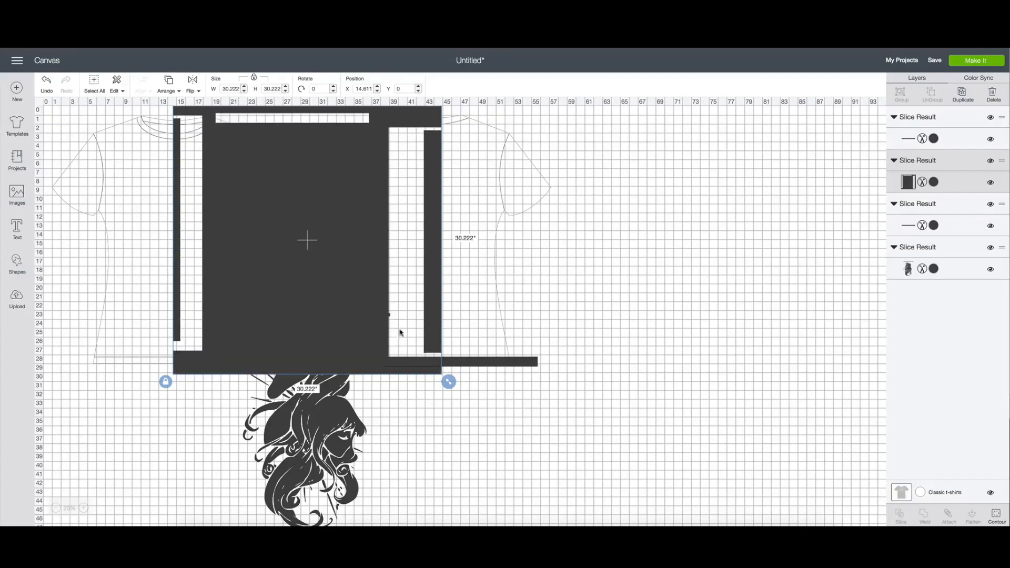
{"action": "left_click_drag", "start_coordinate": [314, 410], "coordinate": [319, 463]}
{"action": "left_click", "coordinate": [331, 243], "text": "shift"}
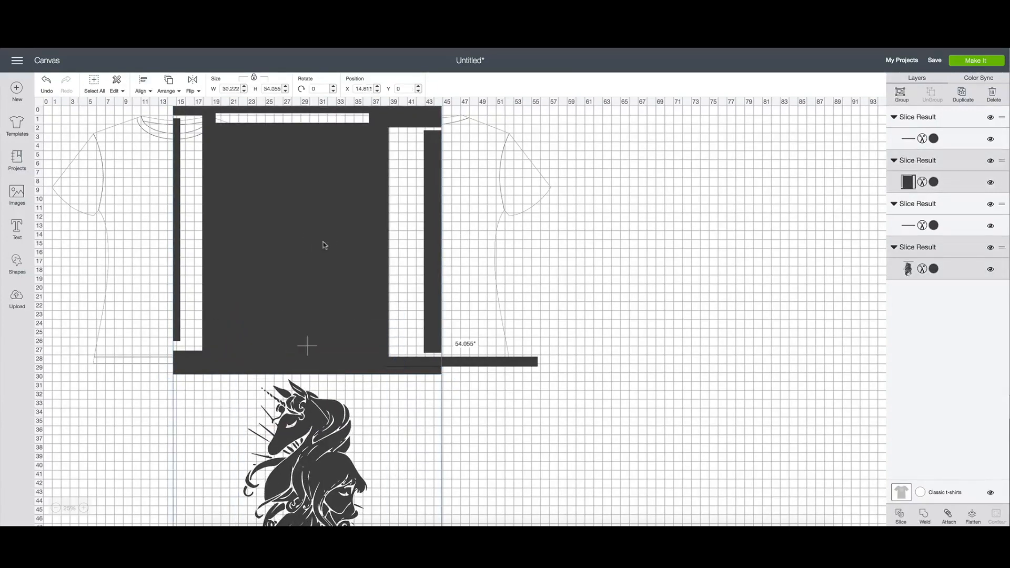
{"action": "left_click", "coordinate": [900, 514]}
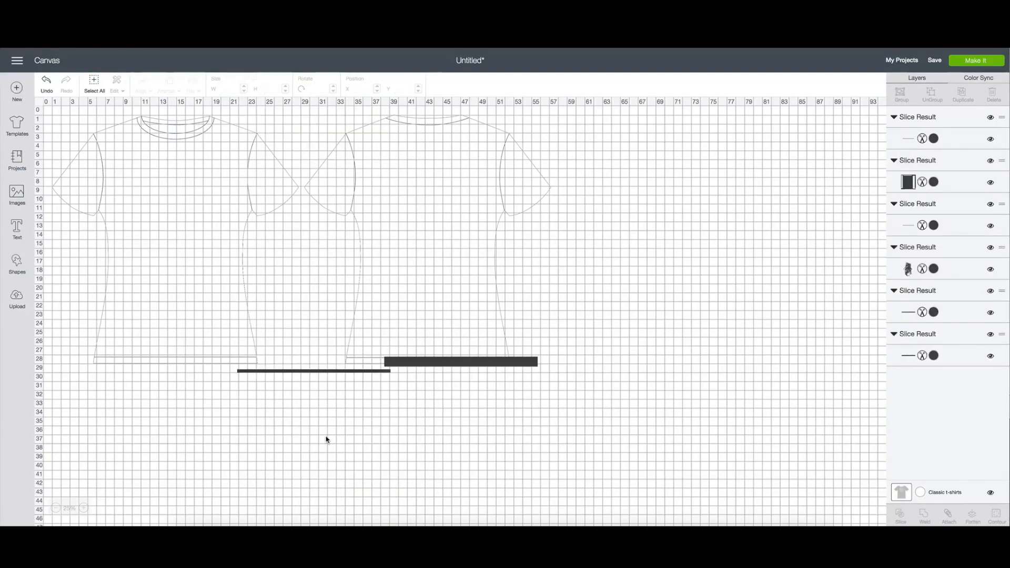
Move the isolated unicorn away from the scraps and delete all the other slice results.
{"action": "left_click_drag", "start_coordinate": [310, 433], "coordinate": [609, 183]}
{"action": "left_click_drag", "start_coordinate": [507, 423], "coordinate": [305, 298]}
{"action": "left_click_drag", "start_coordinate": [218, 222], "coordinate": [217, 222]}
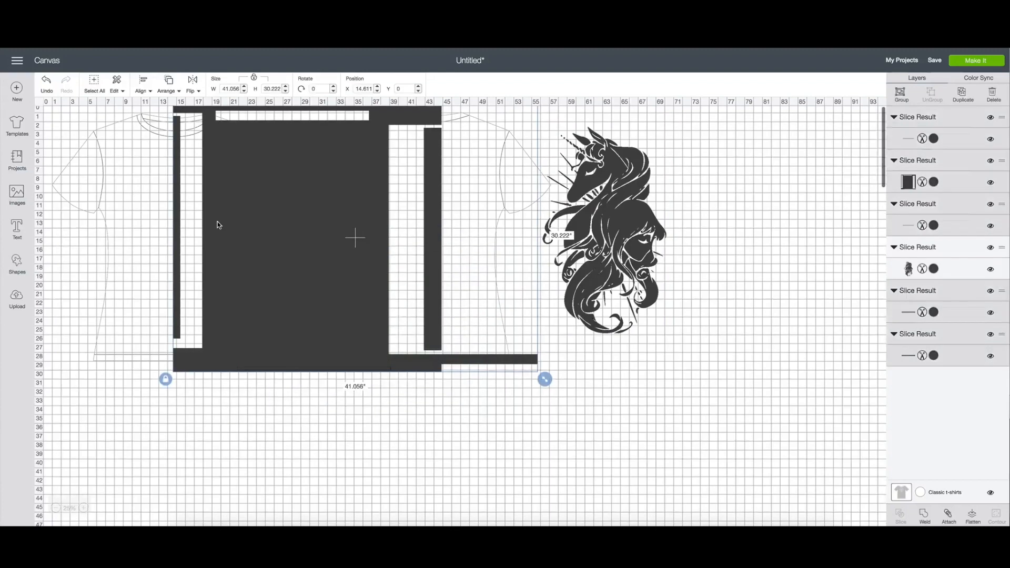
{"action": "key", "text": "Delete"}
Place the unicorn on the front of the shirt, shrink it to fit the 12 x 12 in. mat, and open the mat preview.
{"action": "left_click_drag", "start_coordinate": [615, 250], "coordinate": [205, 273]}
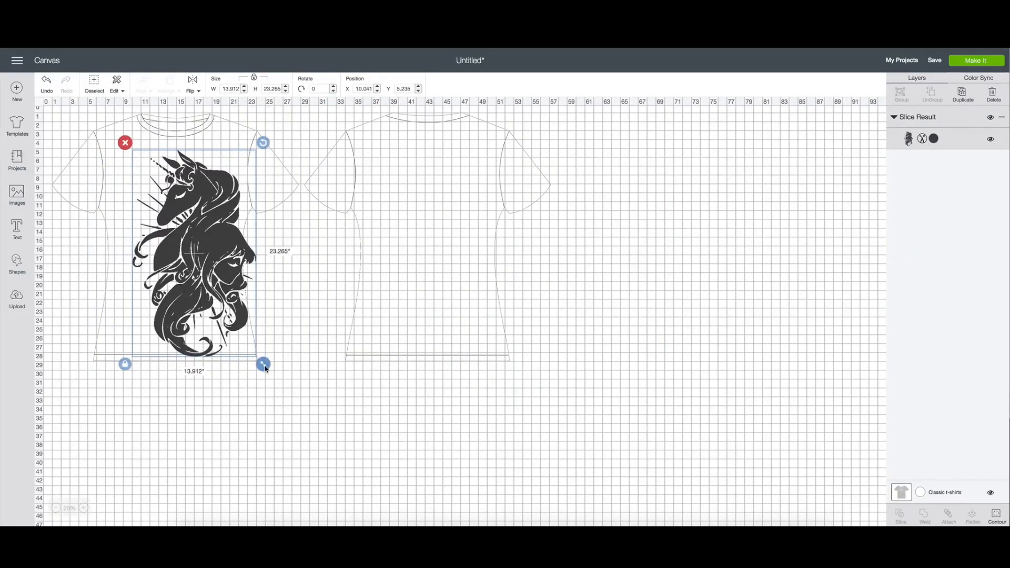
{"action": "left_click_drag", "start_coordinate": [266, 362], "coordinate": [166, 235]}
{"action": "left_click", "coordinate": [976, 60]}
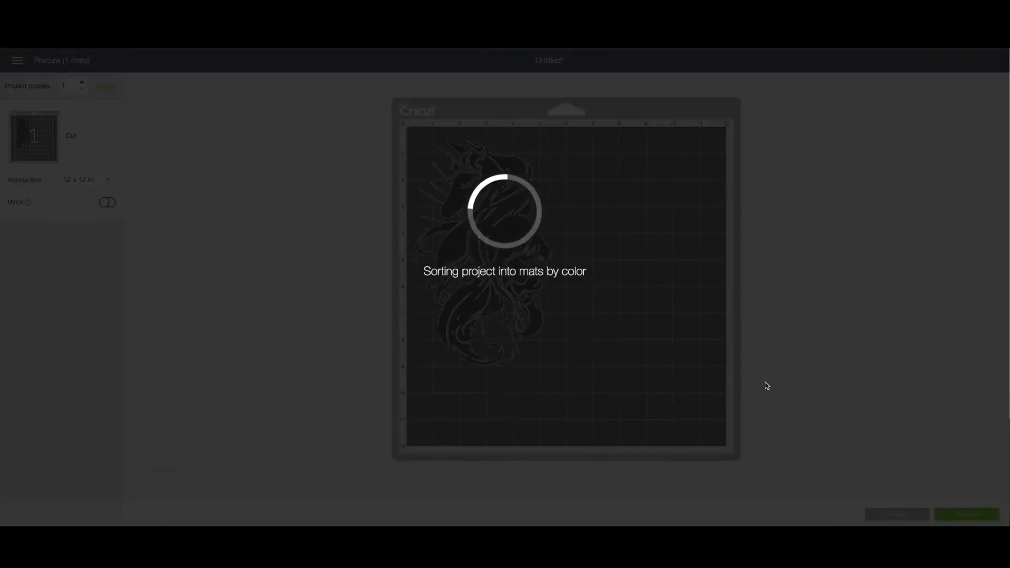